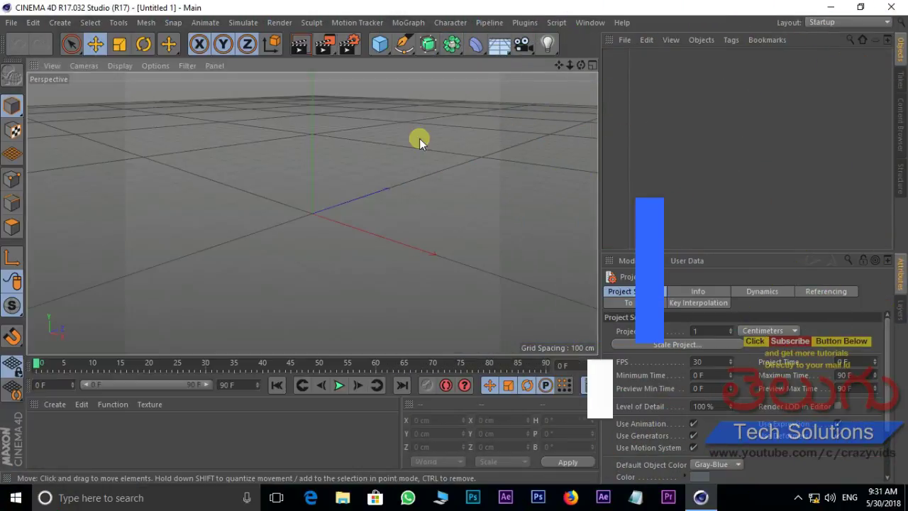
Browse the generator, array and deformer palettes, closing them without adding anything
click(428, 55)
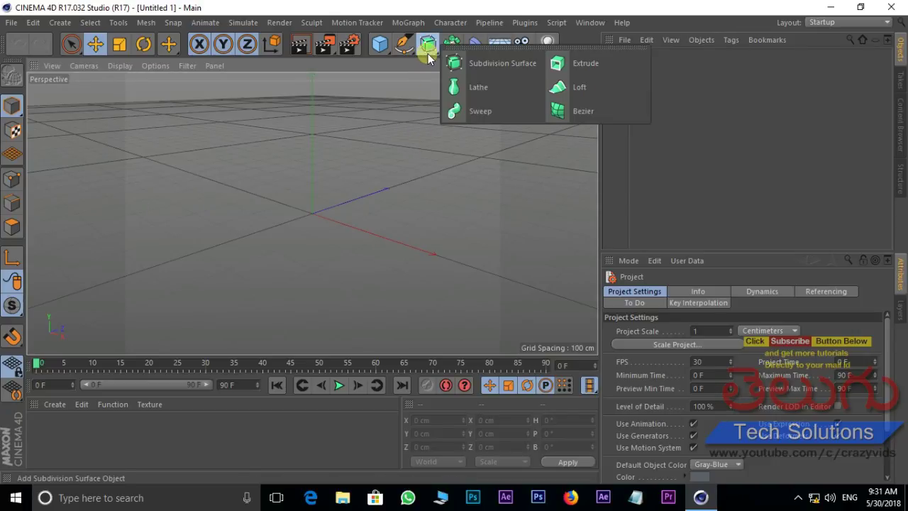
click(452, 44)
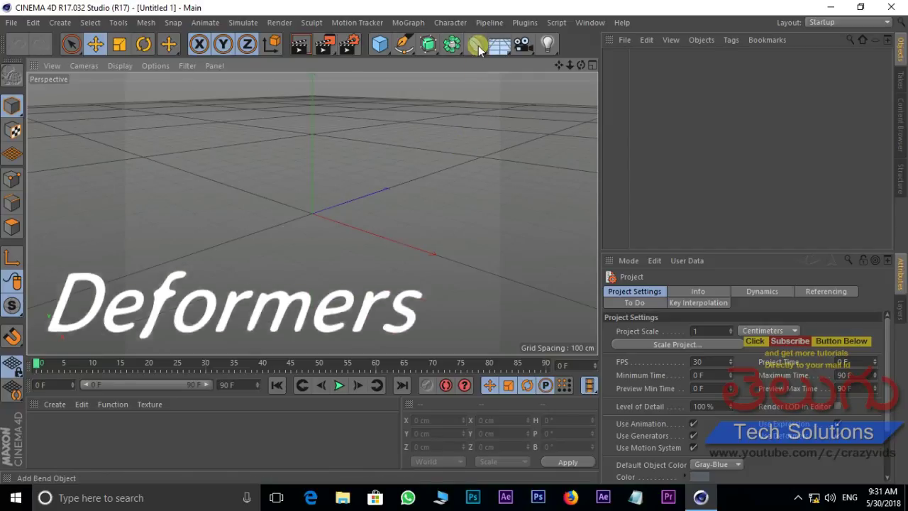
click(475, 43)
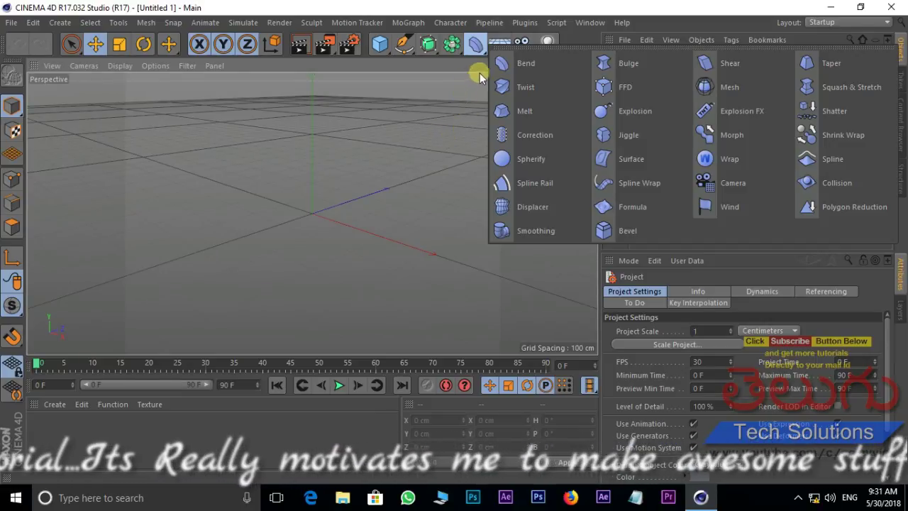
click(367, 107)
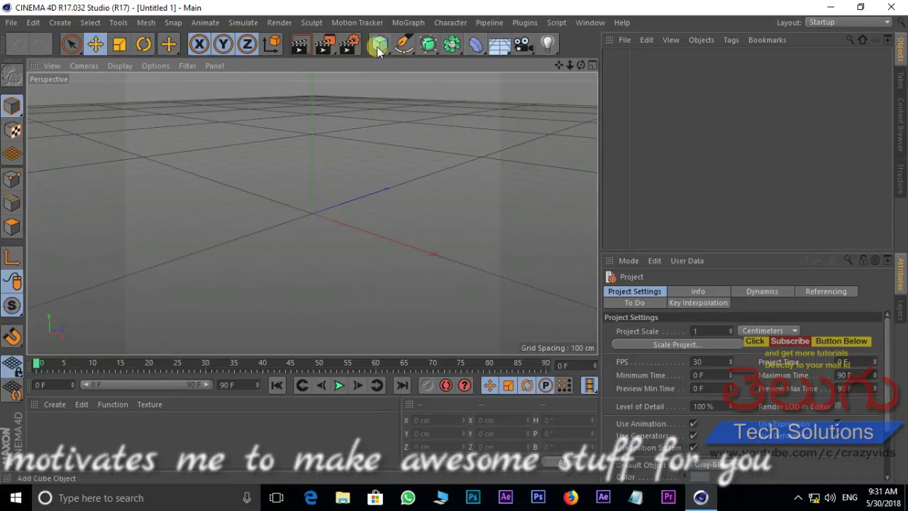
Add a default 200 cm cube and display it with Gouraud Shading (Lines), zoomed in
click(377, 45)
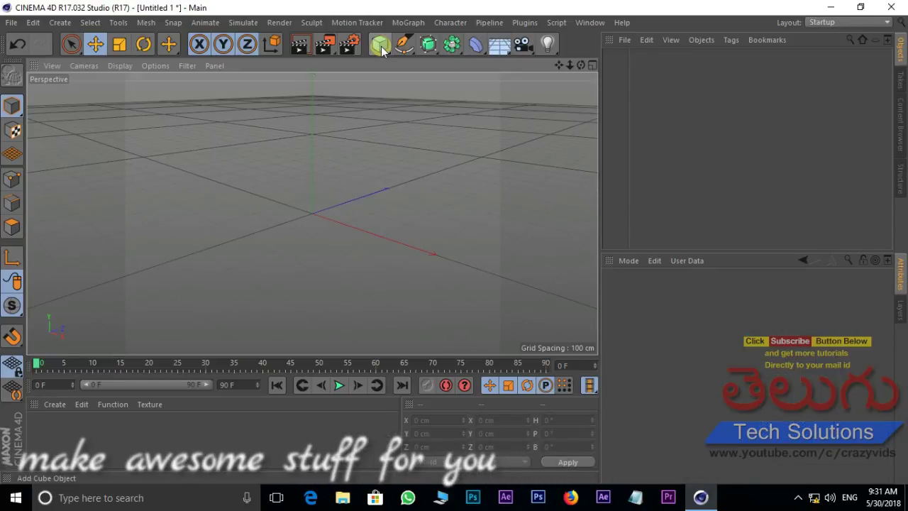
scroll(376, 186, up, 2)
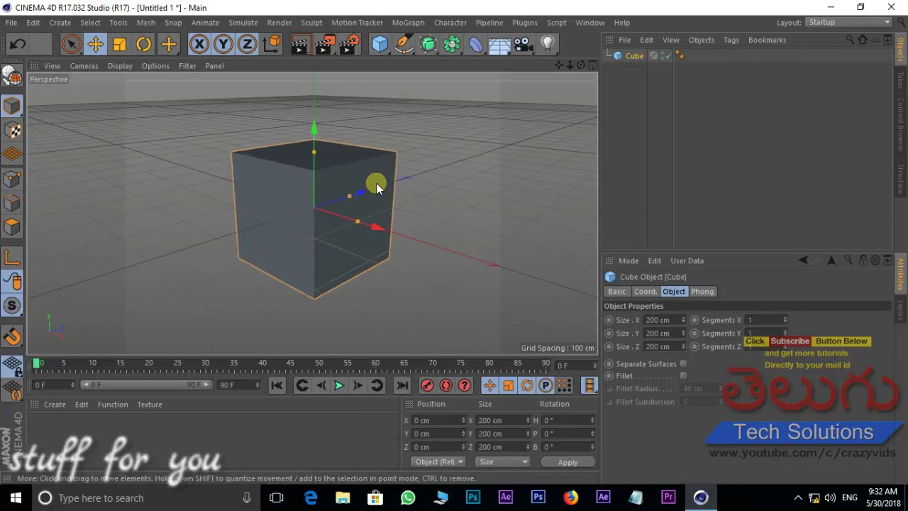
click(122, 65)
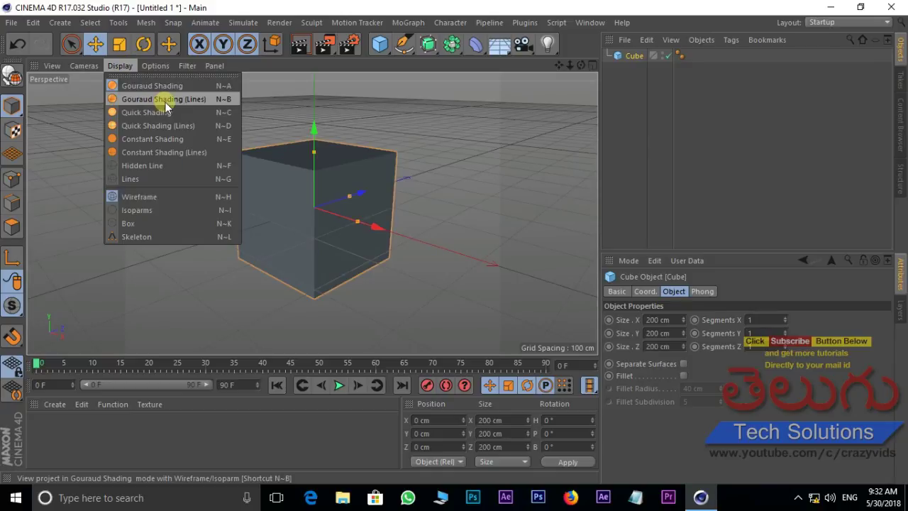
click(190, 100)
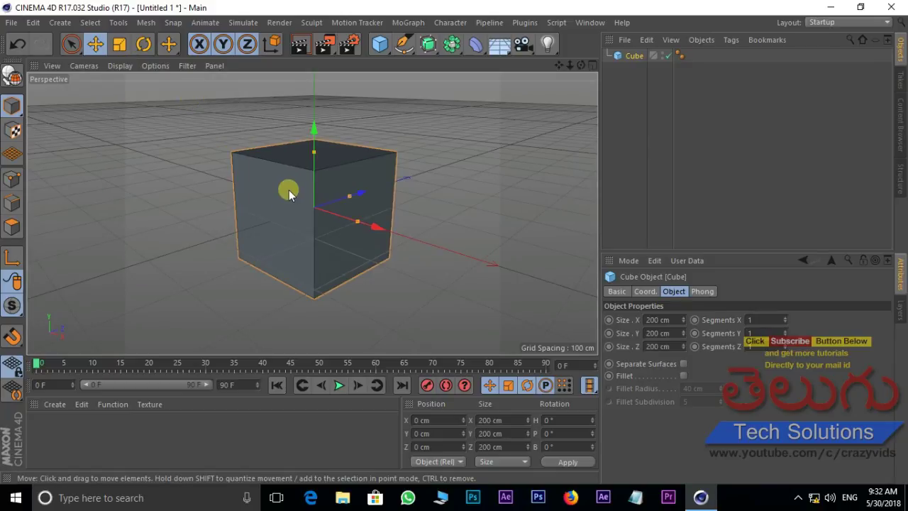
scroll(318, 158, up, 2)
scroll(368, 185, up, 2)
scroll(369, 173, down, 2)
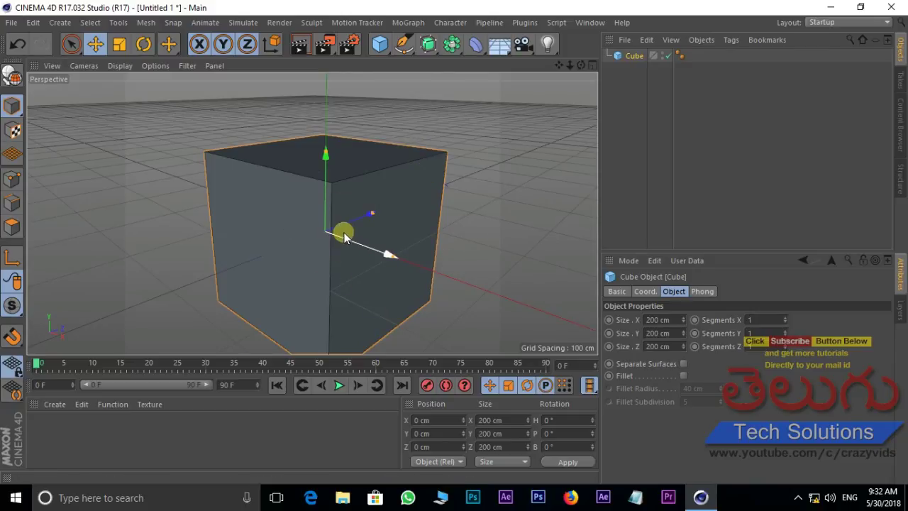
click(481, 53)
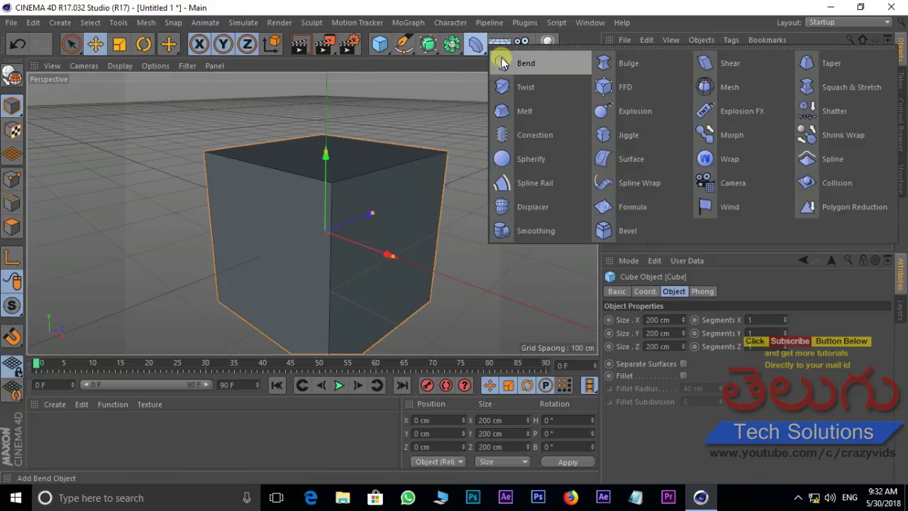
Add a Bend deformer with a 250 cm cage around the cube
click(546, 65)
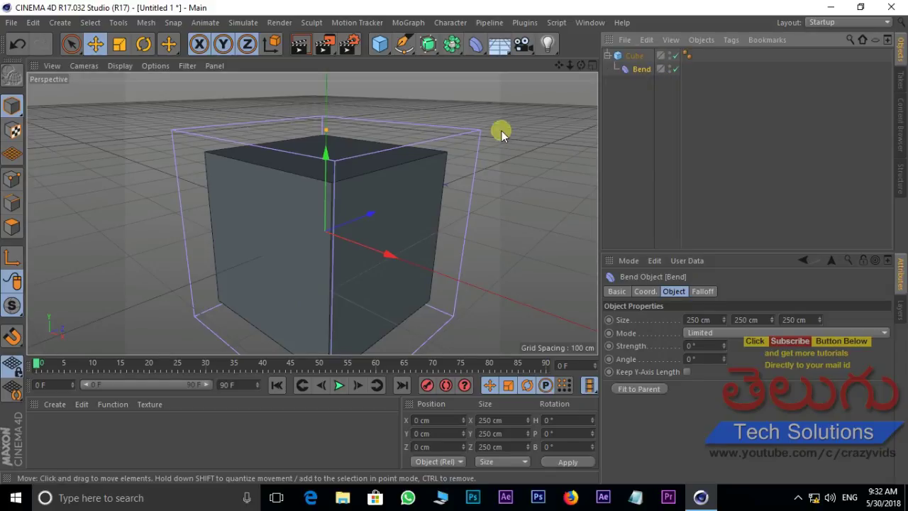
scroll(389, 142, down, 2)
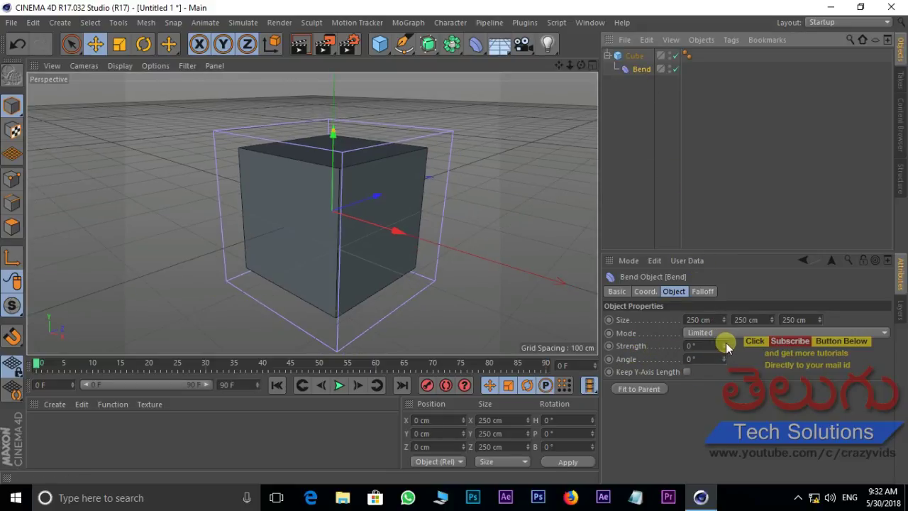
Set the Bend strength to 55° and raise the cube's Segments Y to 37
drag(725, 343, 724, 344)
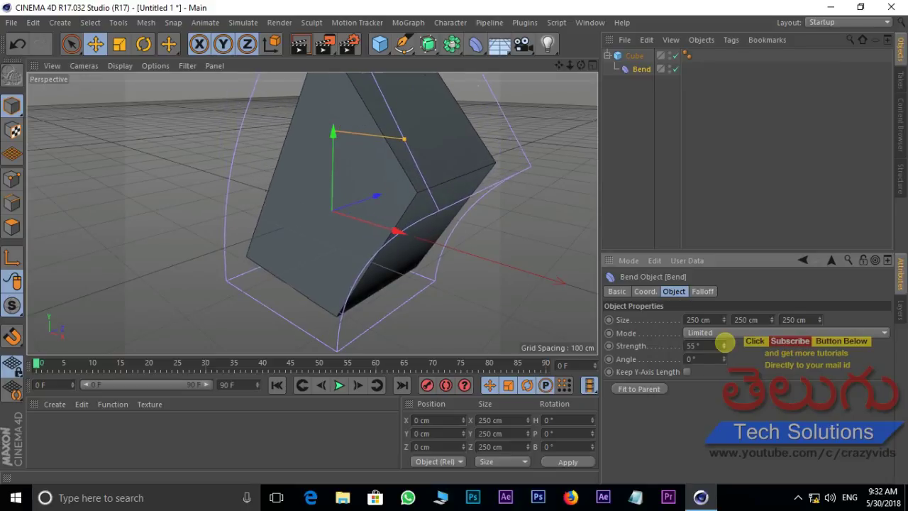
mouse_move(306, 234)
alt+mouse_down()
mouse_move(458, 229)
mouse_move(463, 203)
mouse_move(361, 241)
mouse_move(577, 123)
alt+mouse_up()
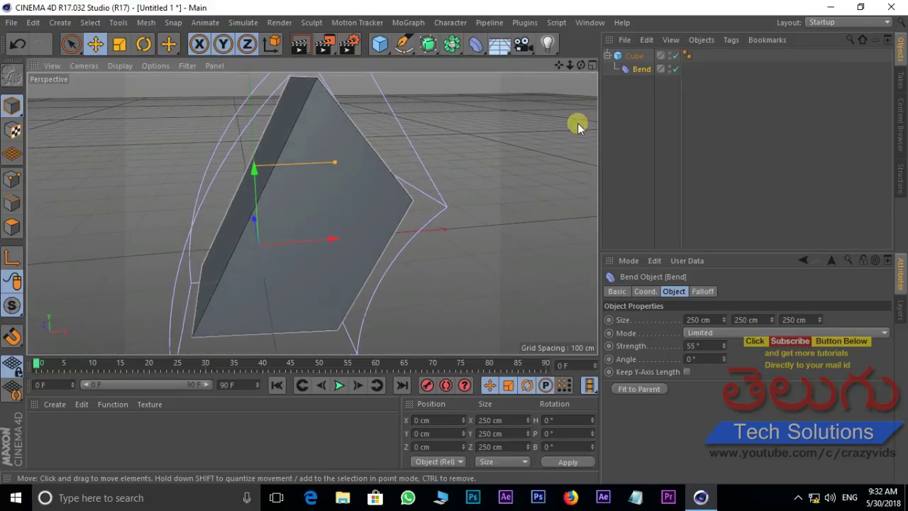
click(633, 56)
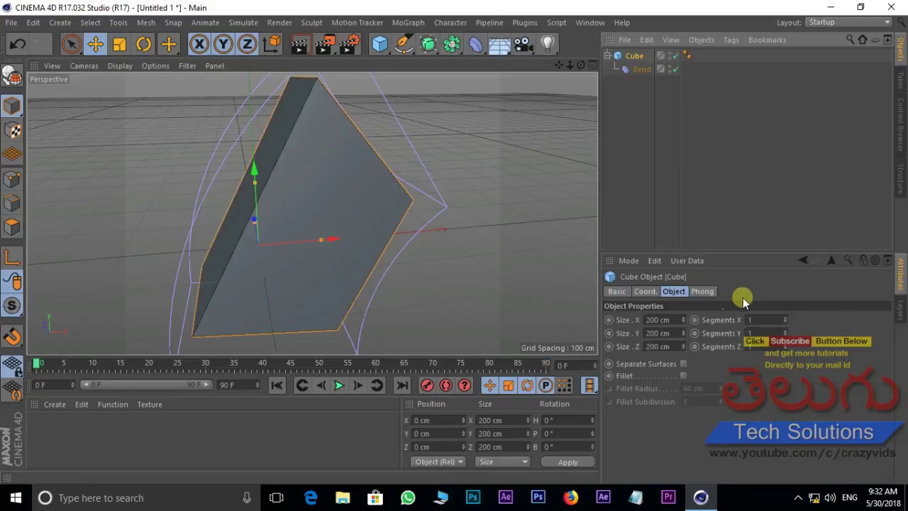
drag(785, 333, 784, 331)
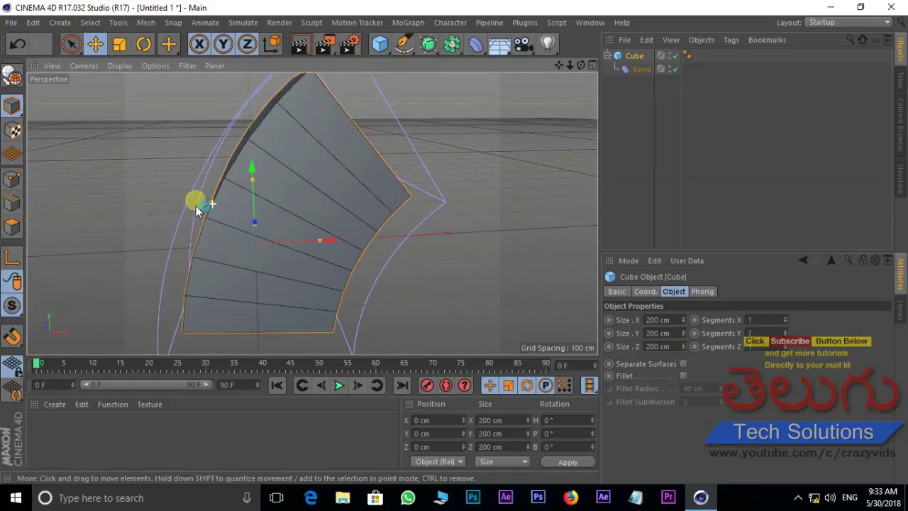
alt+drag(213, 203, 196, 198)
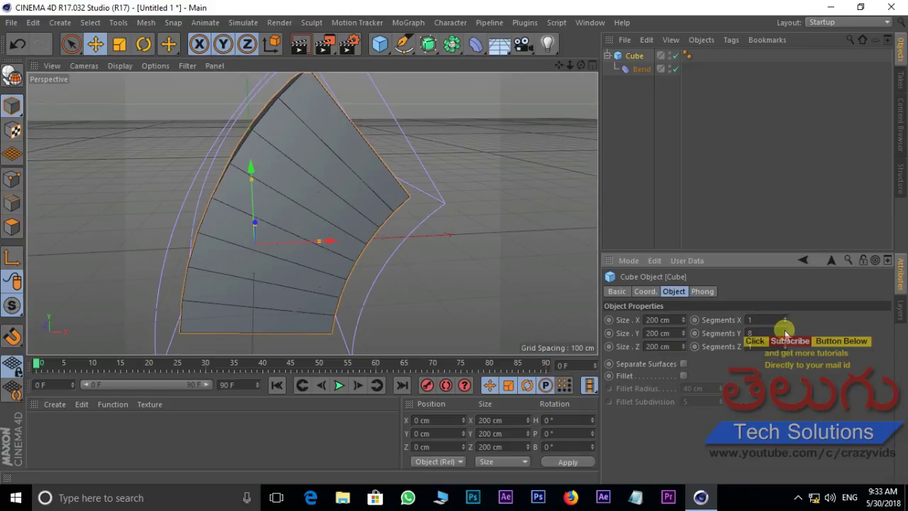
drag(785, 331, 785, 329)
mouse_move(389, 152)
alt+mouse_down()
mouse_move(429, 156)
mouse_move(186, 197)
mouse_move(553, 197)
mouse_move(338, 174)
alt+mouse_up()
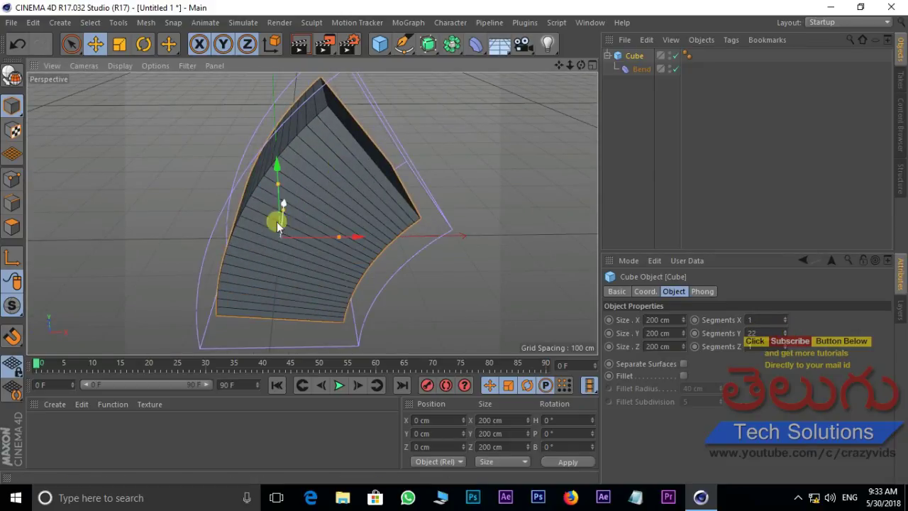
alt+drag(278, 225, 296, 208)
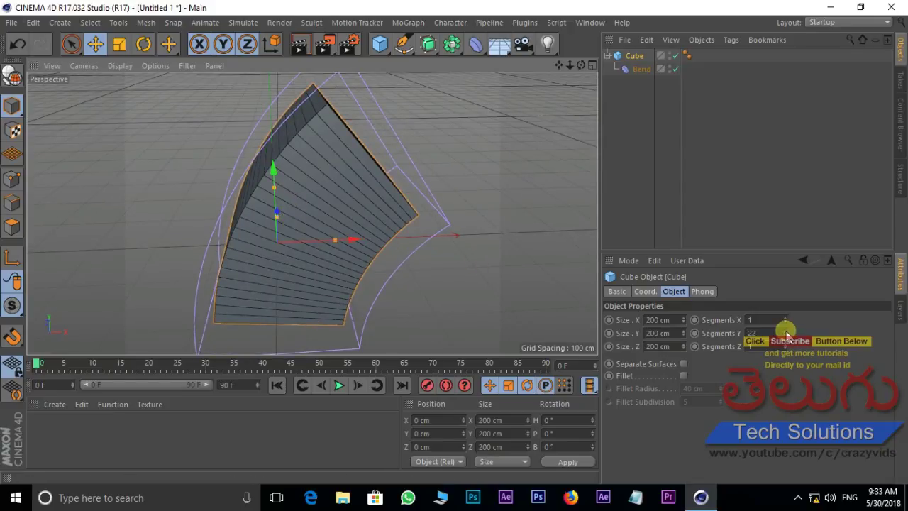
drag(785, 334, 785, 331)
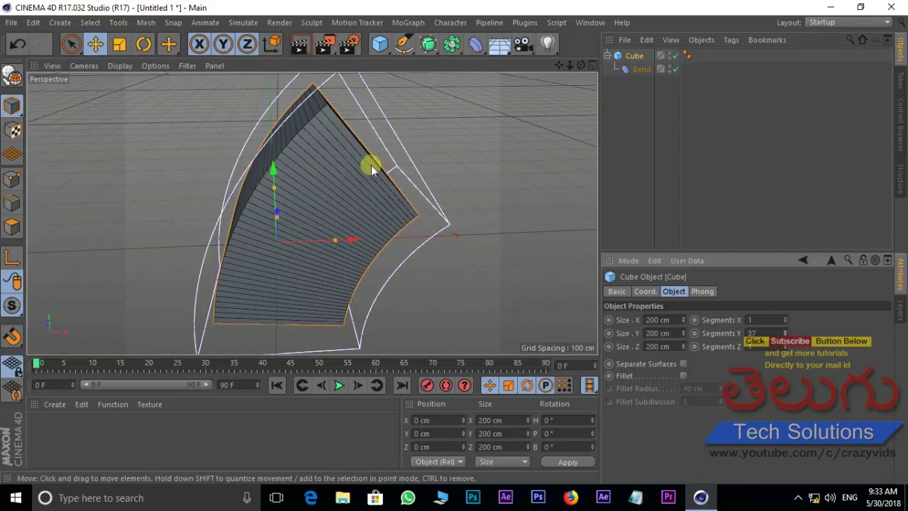
Raise the Bend deformer's strength to 443° to curl the cube
click(640, 71)
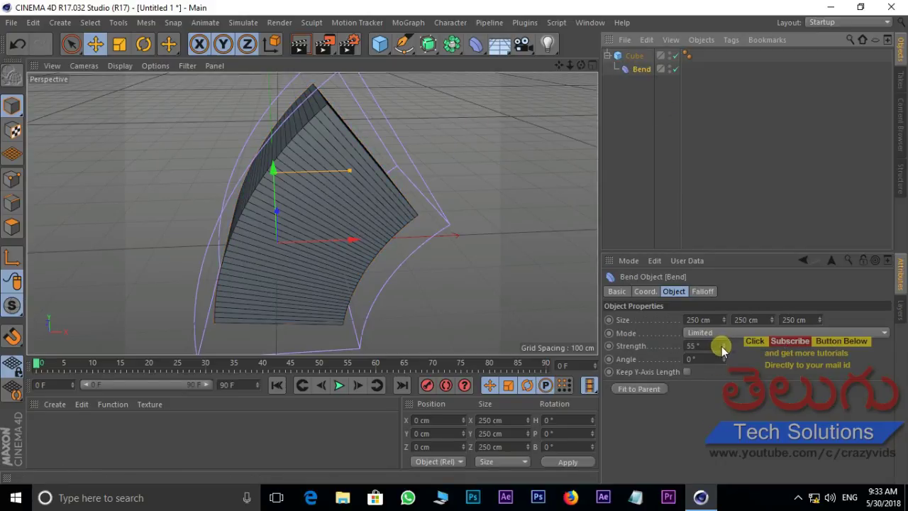
drag(722, 349, 725, 344)
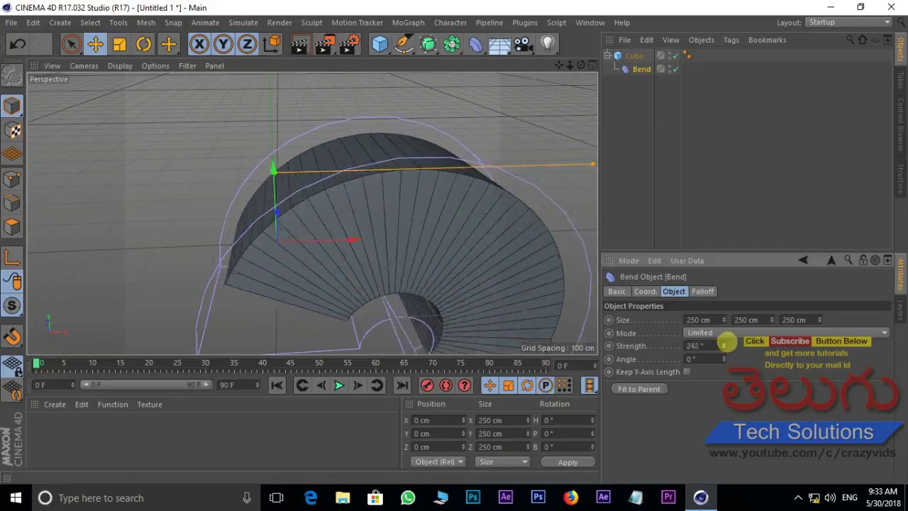
drag(725, 344, 537, 262)
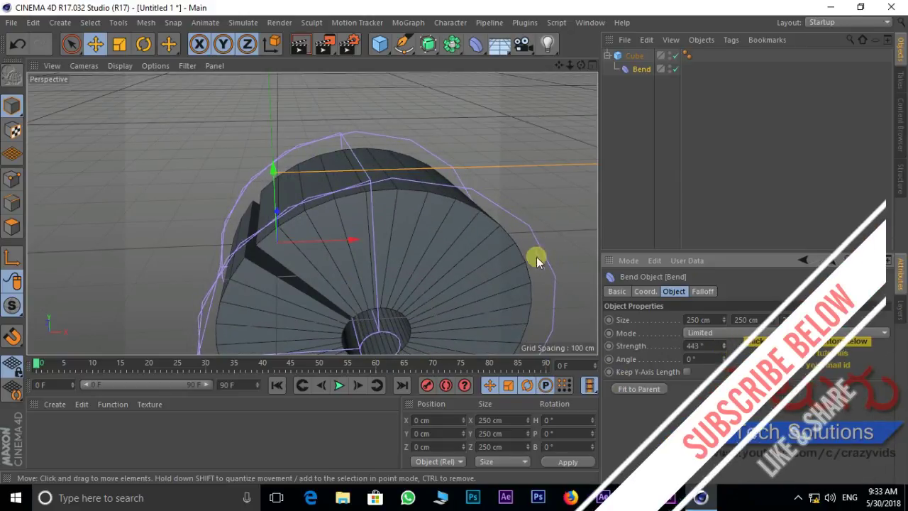
Set the cube's Segments Y to 48 so the curl forms a smooth disc
click(638, 56)
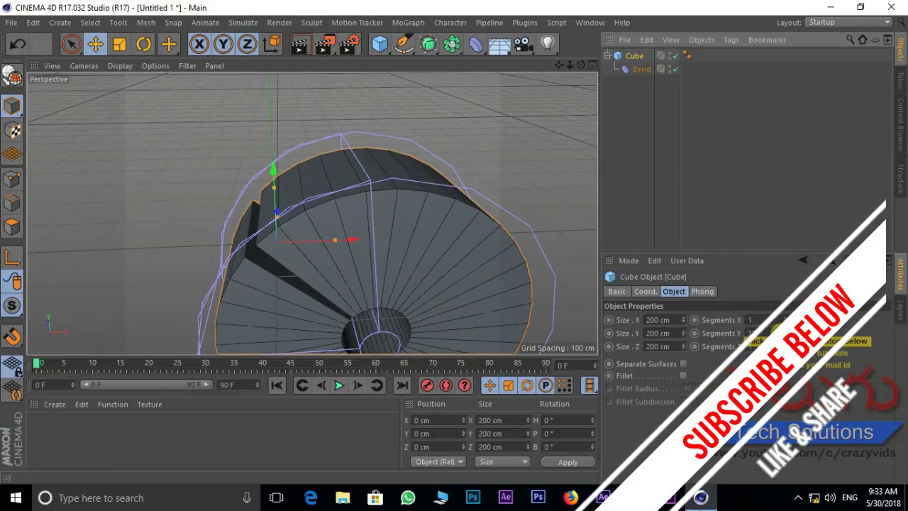
drag(784, 330, 784, 333)
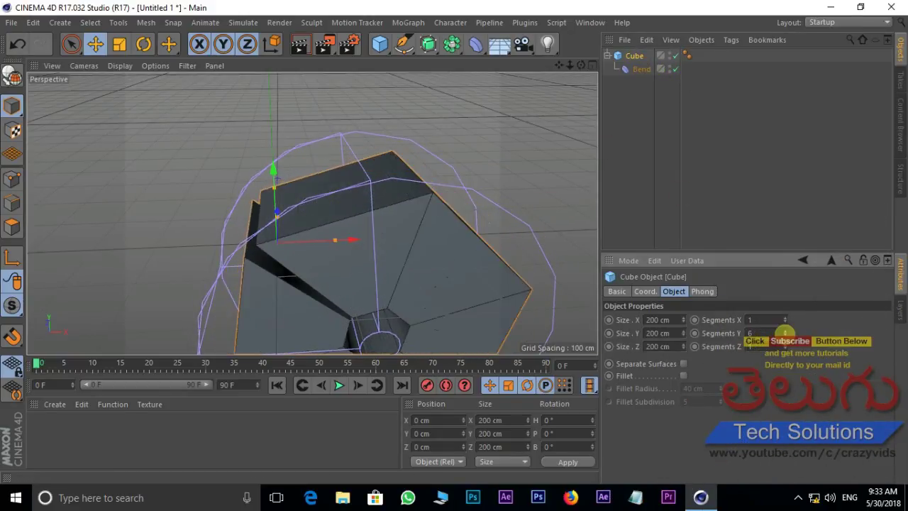
mouse_move(397, 210)
alt+mouse_down()
mouse_move(381, 196)
mouse_move(342, 204)
alt+mouse_up()
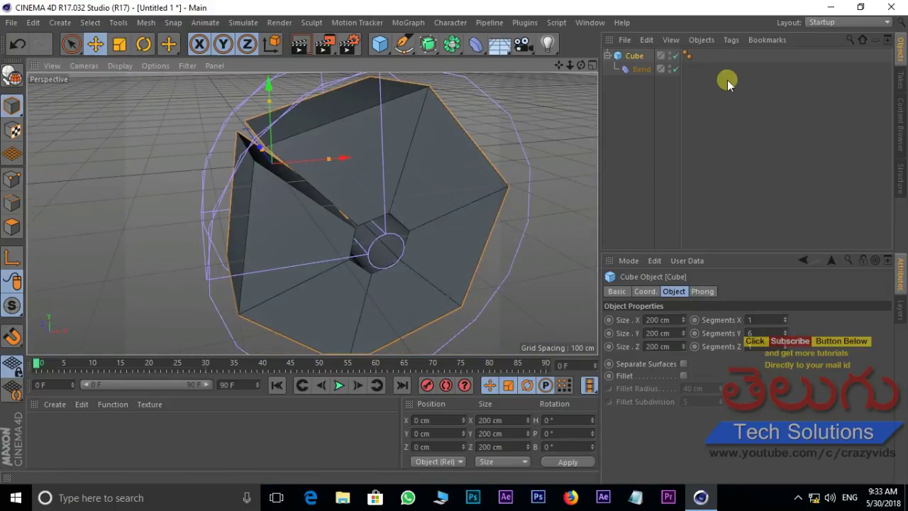
click(636, 57)
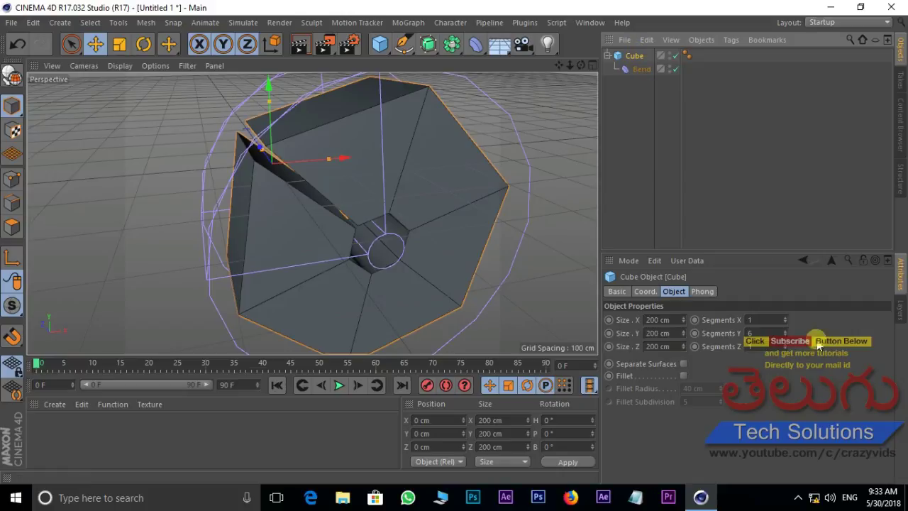
drag(785, 331, 781, 331)
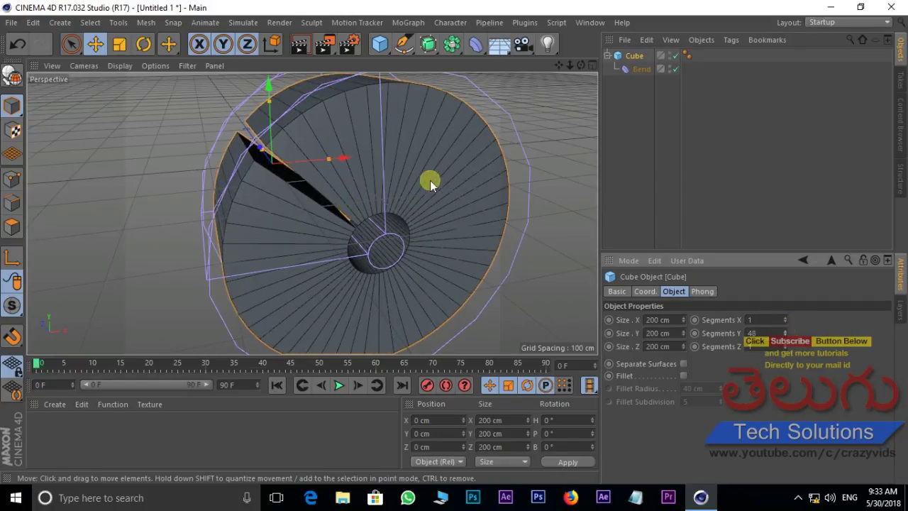
alt+drag(465, 195, 436, 173)
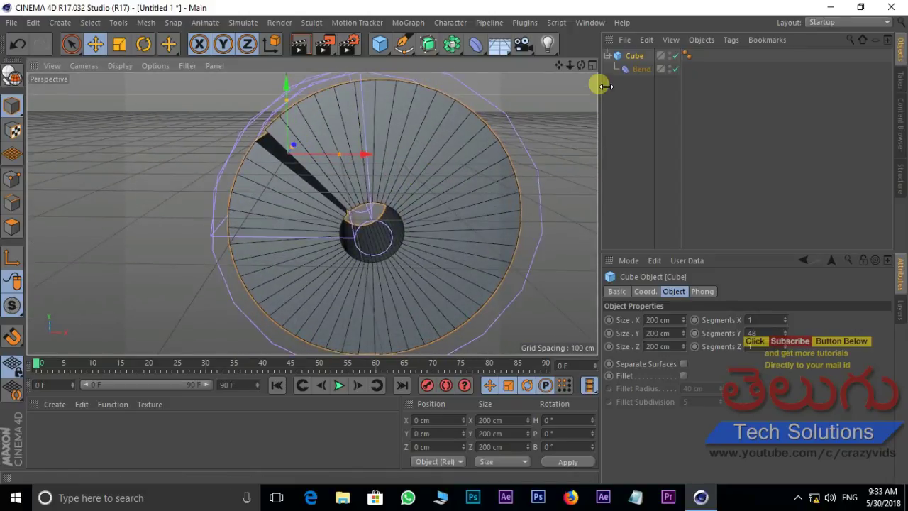
Set the Bend angle to -187° to spiral the curled cube, then select the cube
click(636, 69)
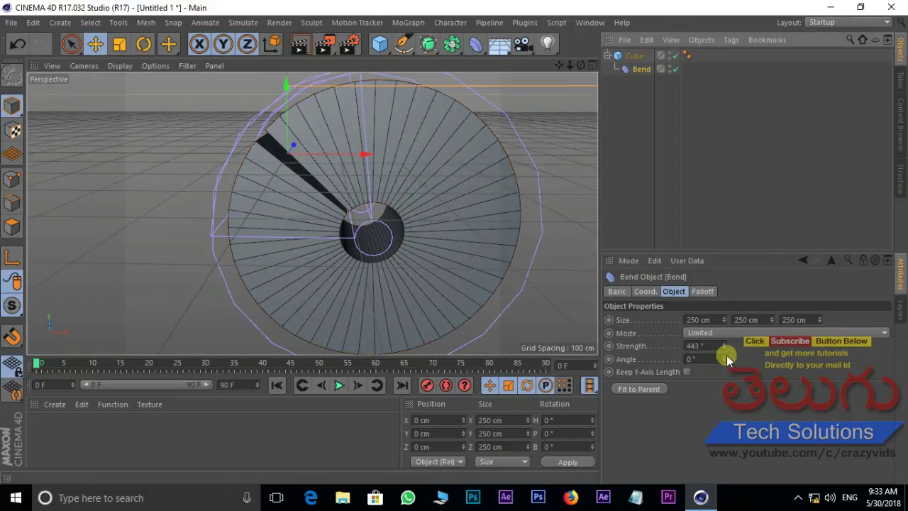
drag(727, 359, 723, 357)
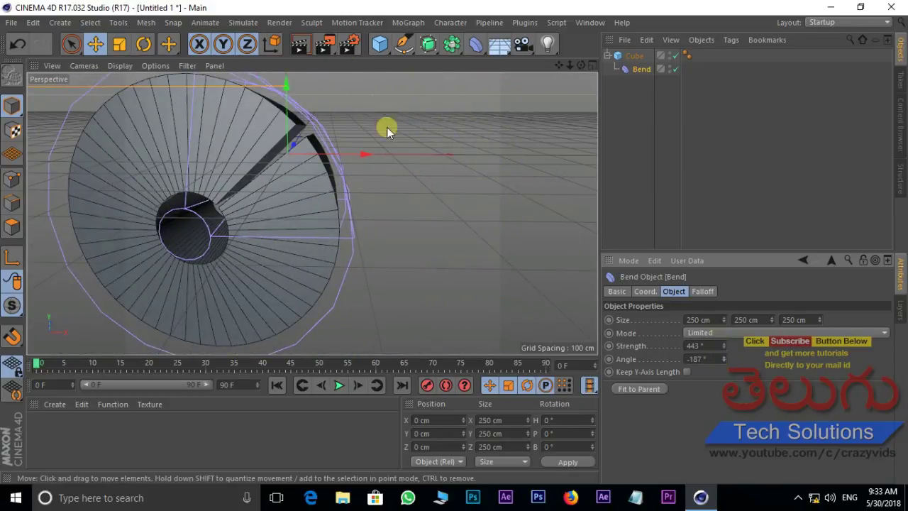
click(634, 57)
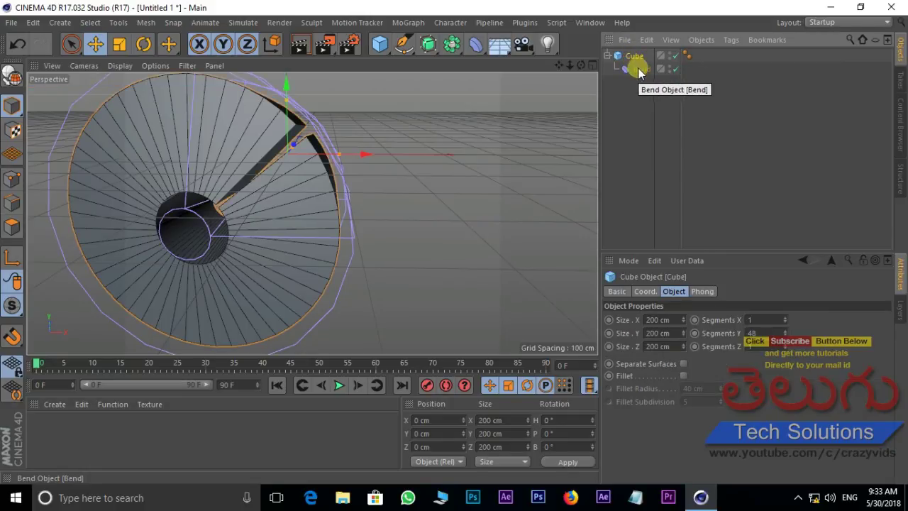
Delete the cube and its Bend, then add a 600 cm Figure object
key(Delete)
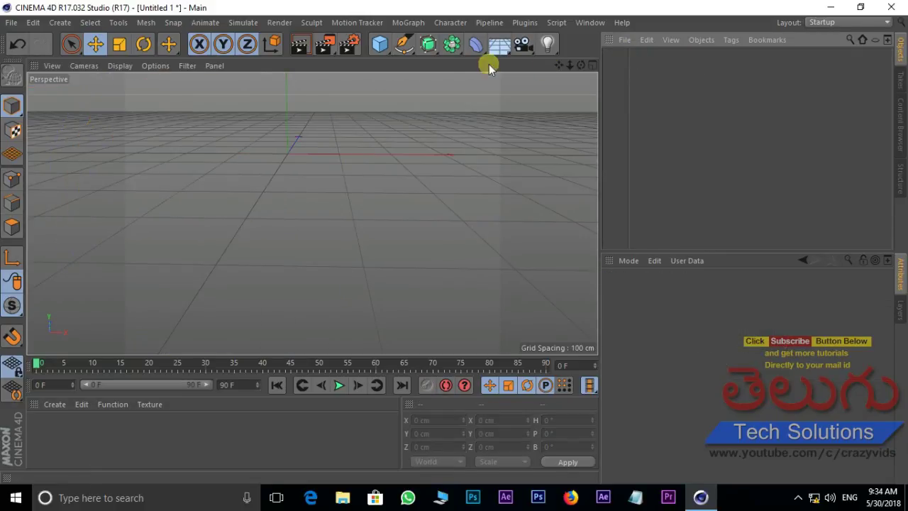
click(388, 57)
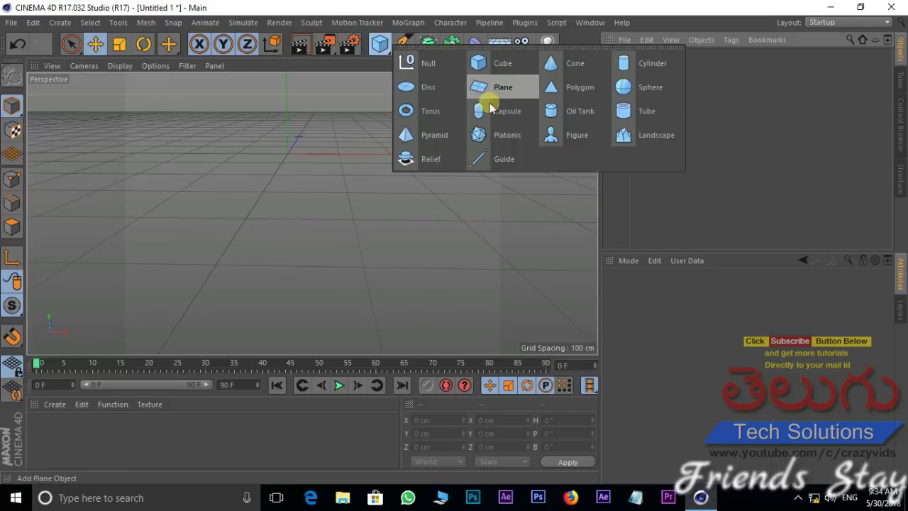
click(561, 140)
mouse_move(443, 155)
alt+mouse_down()
mouse_move(481, 148)
mouse_move(387, 213)
mouse_move(440, 149)
alt+mouse_up()
click(476, 48)
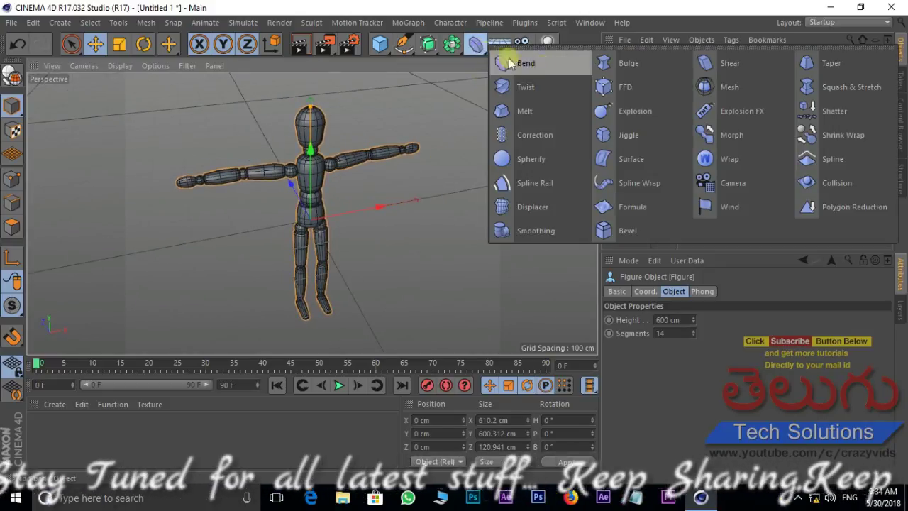
Nest a Bend deformer under the Figure, raise its strength, then delete both
click(552, 66)
drag(629, 56, 632, 69)
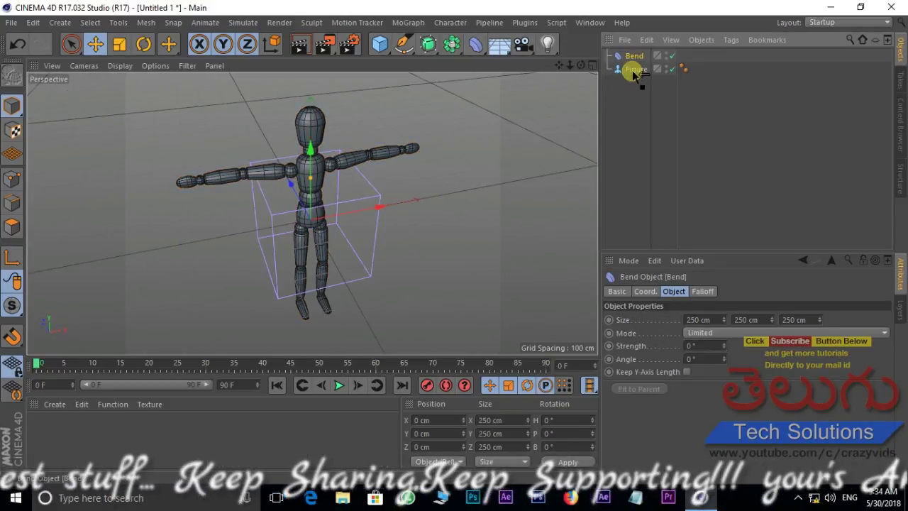
scroll(374, 246, up, 2)
alt+drag(374, 246, 367, 207)
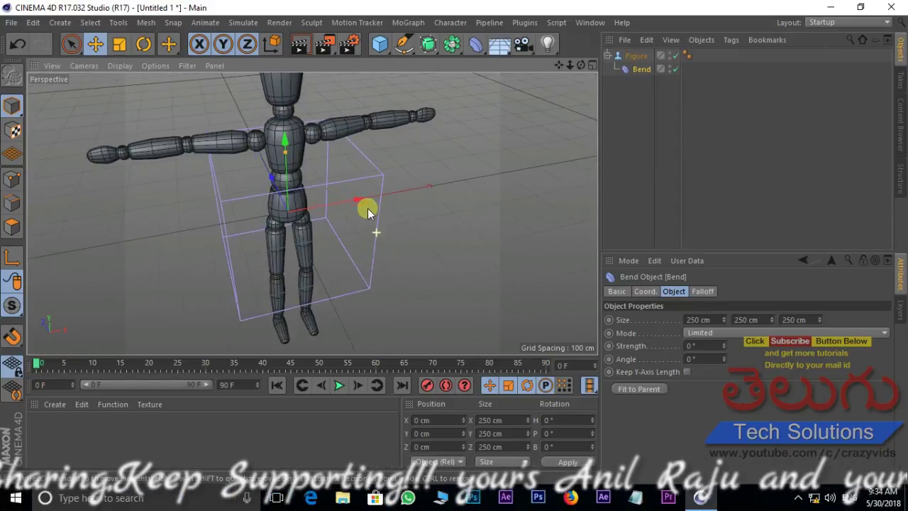
alt+drag(427, 168, 440, 187)
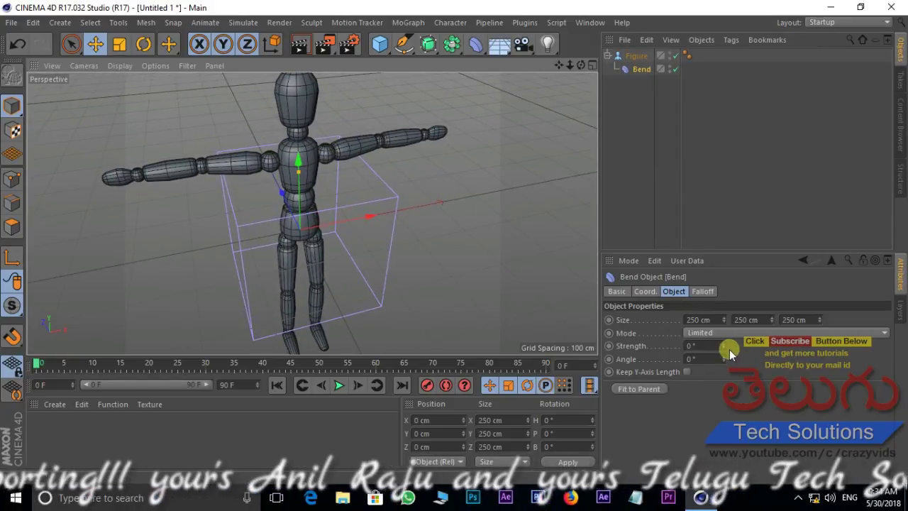
drag(723, 343, 723, 357)
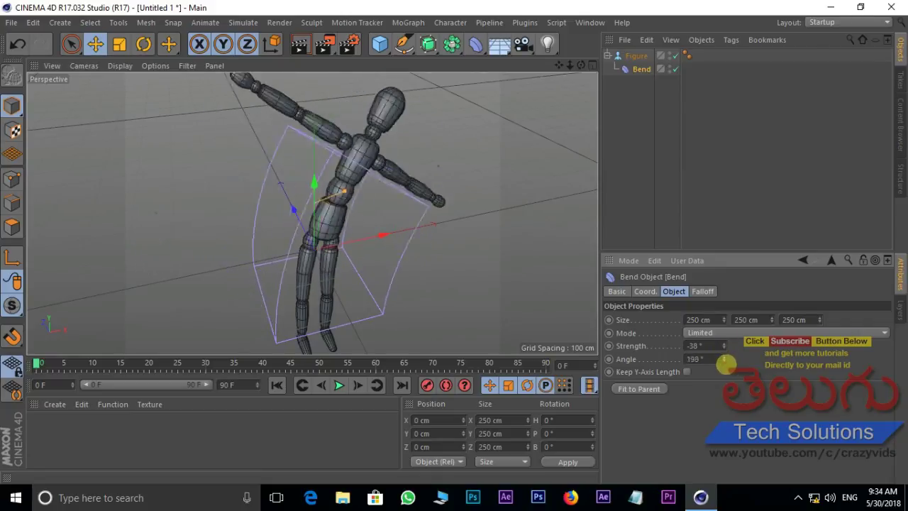
click(631, 56)
key(Delete)
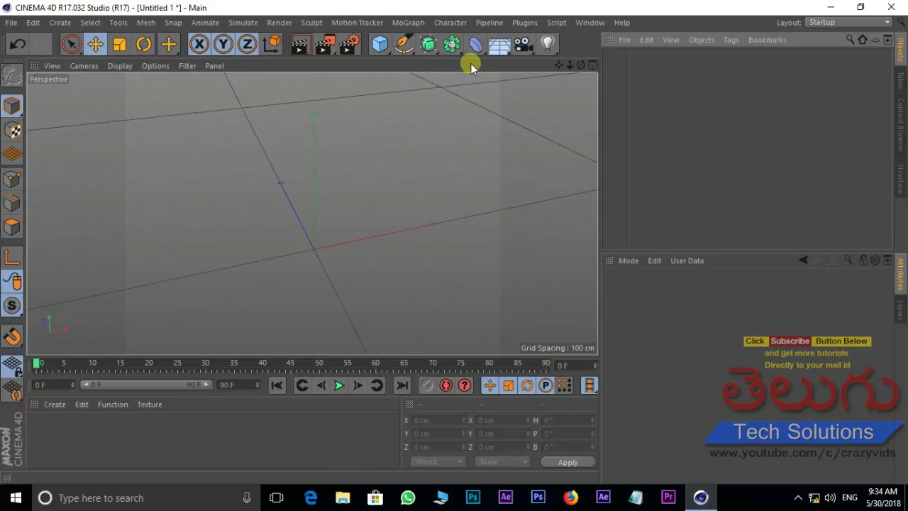
Add a Twist deformer and a 200 cm Cube, nesting the Twist under the Cube
click(480, 48)
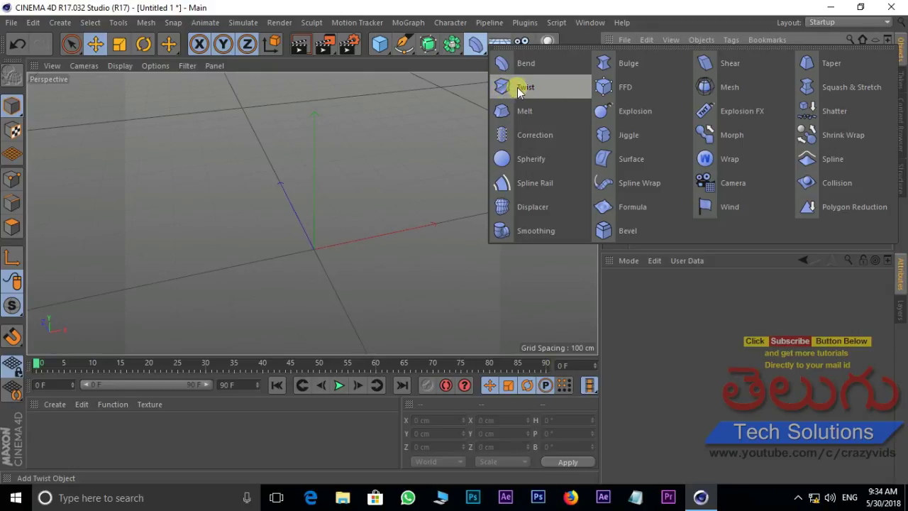
click(524, 86)
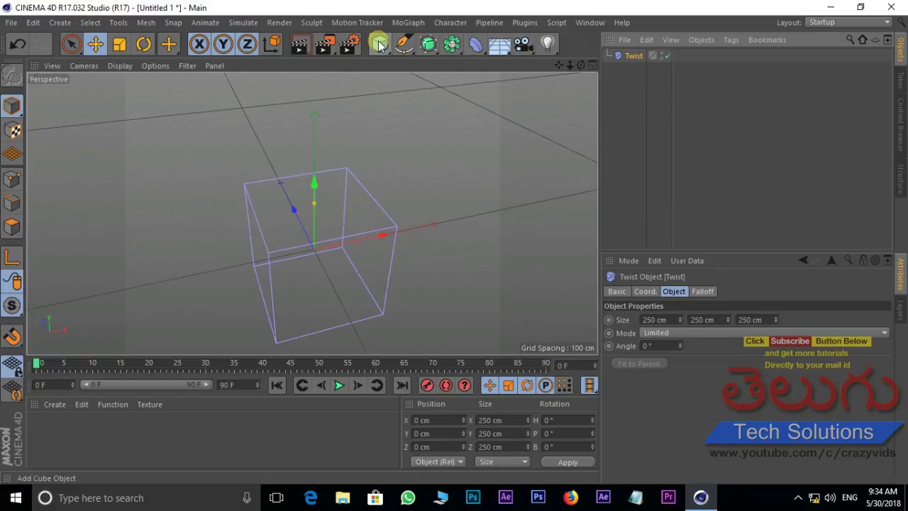
click(379, 45)
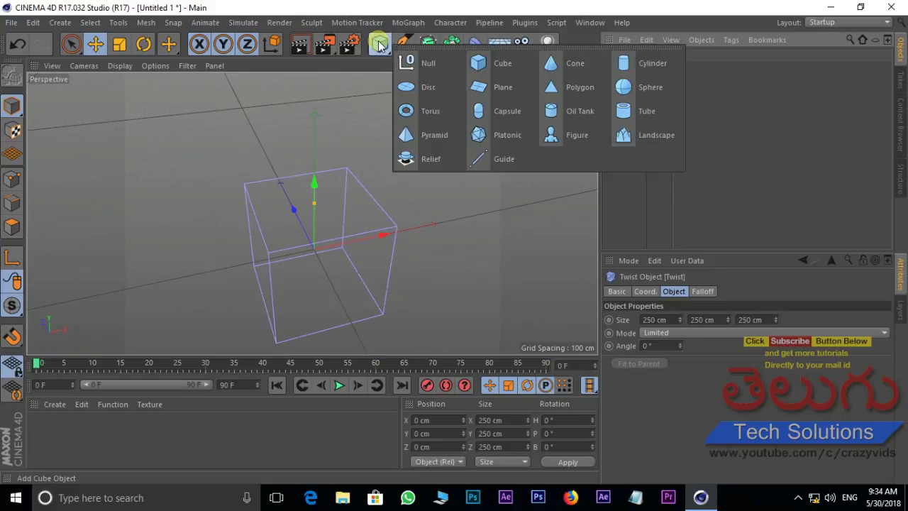
click(490, 62)
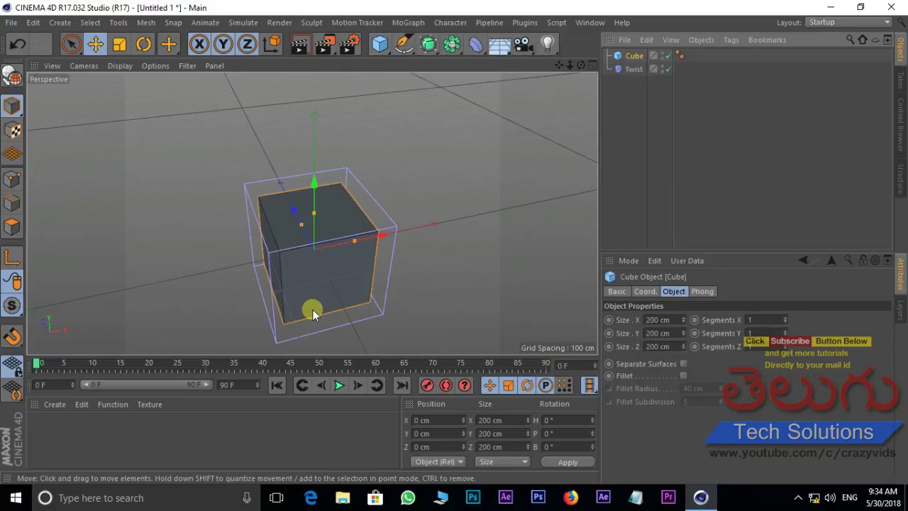
scroll(410, 257, up, 1)
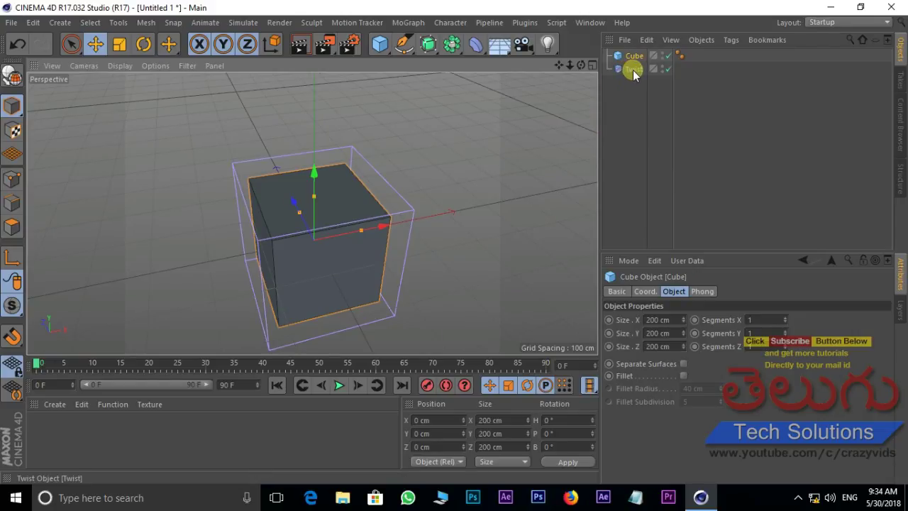
drag(633, 69, 636, 57)
scroll(406, 280, up, 2)
scroll(422, 256, up, 1)
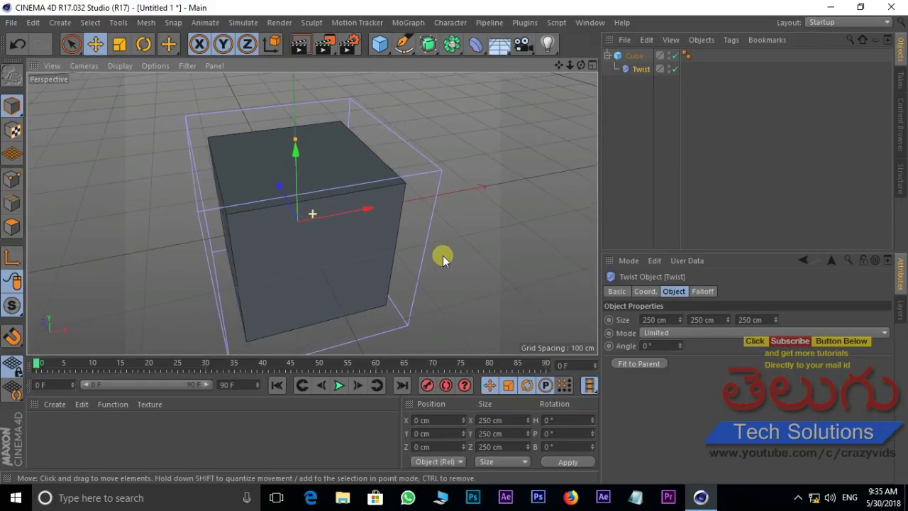
Give the cube 32 Y segments and set the Twist angle to 383°
click(635, 56)
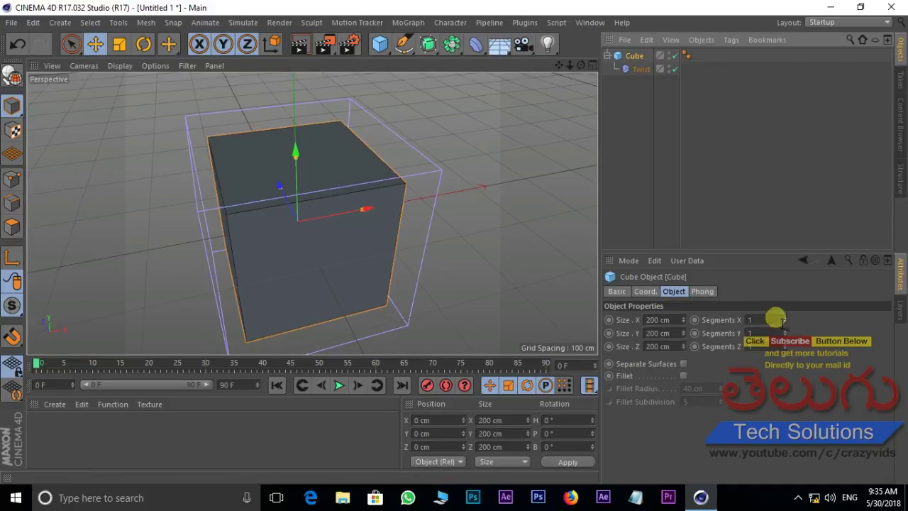
drag(783, 334, 785, 331)
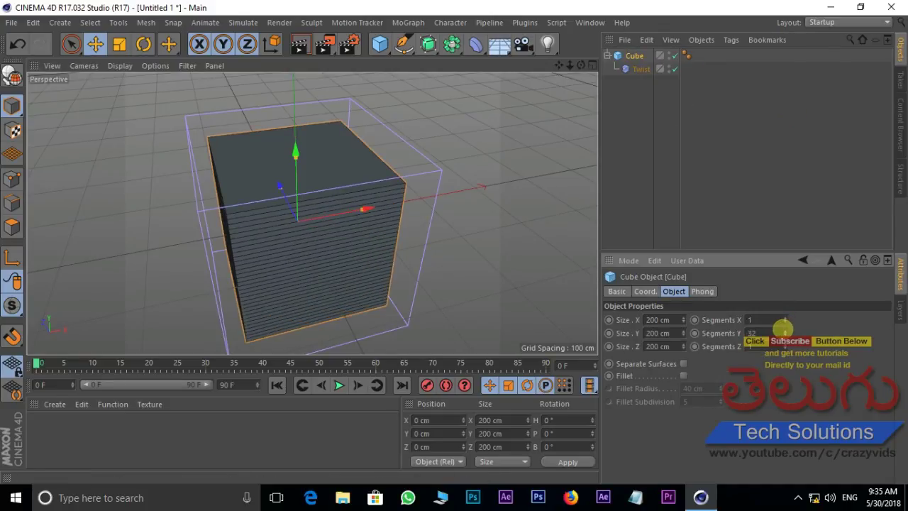
click(640, 70)
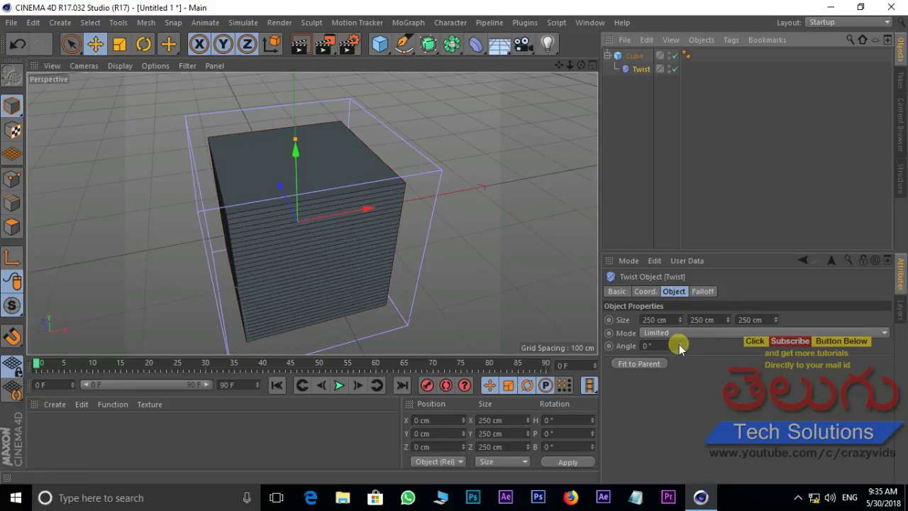
drag(678, 347, 603, 404)
mouse_move(263, 223)
mouse_down()
mouse_move(309, 205)
mouse_move(280, 221)
mouse_move(309, 183)
mouse_up()
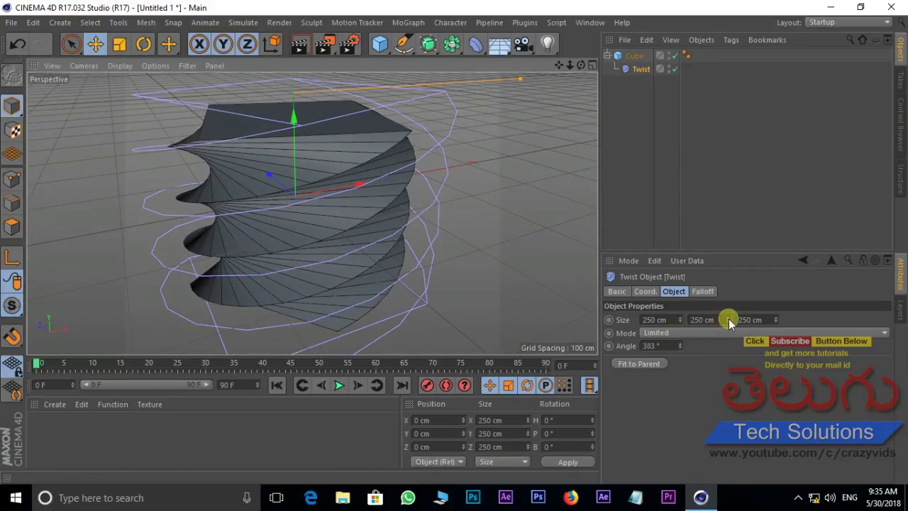
Set the Twist deformer's height to 212 cm, lengthening the spiral column
drag(729, 323, 728, 319)
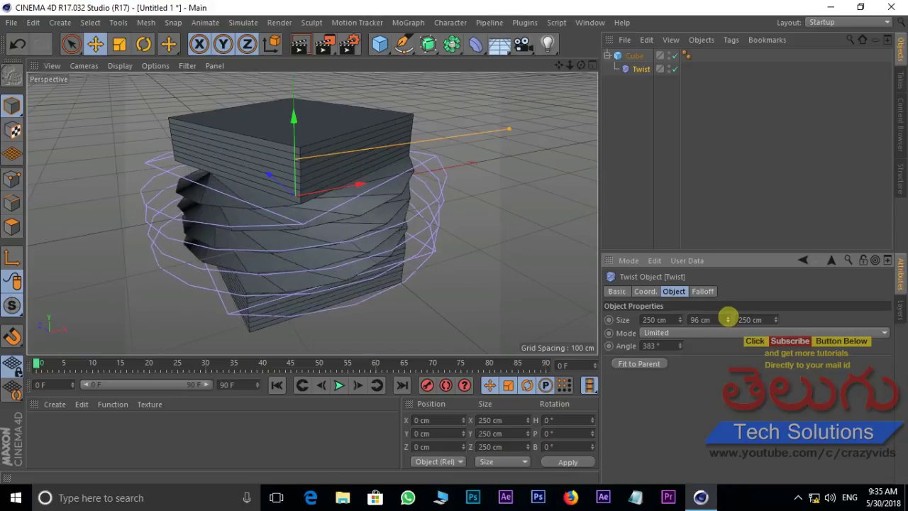
mouse_move(358, 294)
alt+mouse_down()
mouse_move(340, 263)
mouse_move(336, 196)
mouse_move(336, 219)
mouse_move(322, 168)
mouse_move(369, 248)
mouse_move(277, 241)
alt+mouse_up()
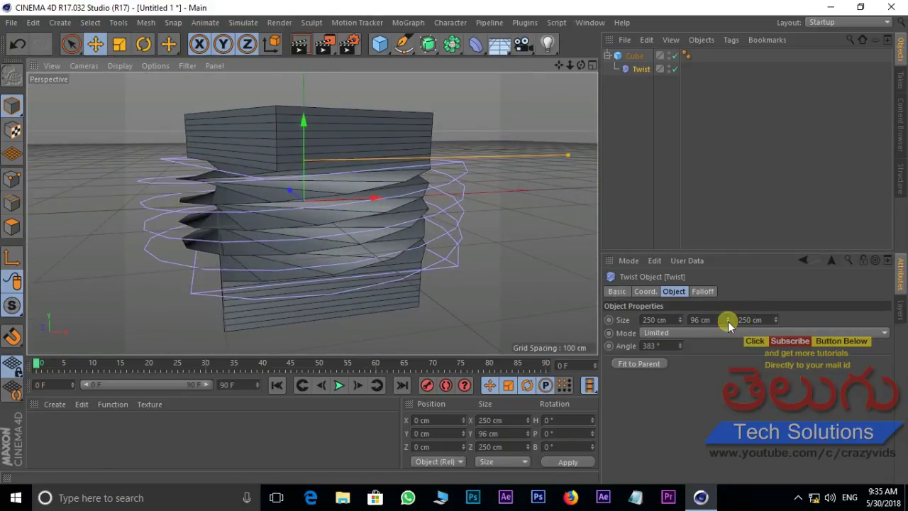
drag(729, 324, 727, 319)
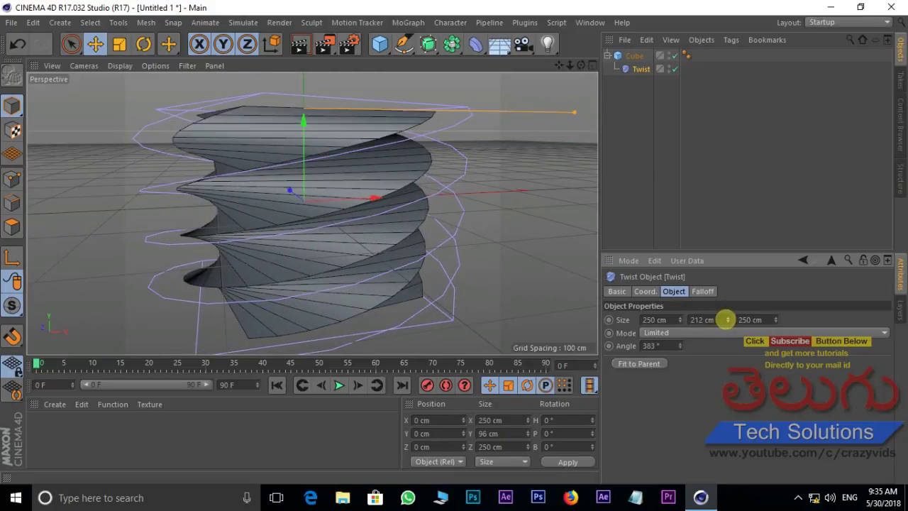
mouse_move(265, 170)
alt+mouse_down()
mouse_move(383, 191)
mouse_move(404, 239)
mouse_move(485, 217)
mouse_move(430, 210)
mouse_move(395, 239)
mouse_move(279, 226)
alt+mouse_up()
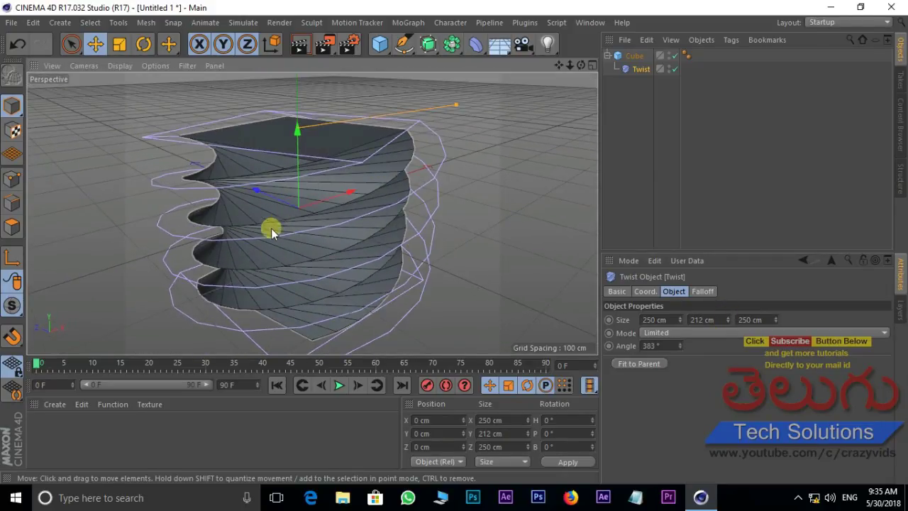
mouse_move(289, 298)
alt+mouse_down()
mouse_move(290, 265)
mouse_move(328, 168)
mouse_move(302, 245)
mouse_move(300, 223)
mouse_move(300, 300)
mouse_move(309, 287)
alt+mouse_up()
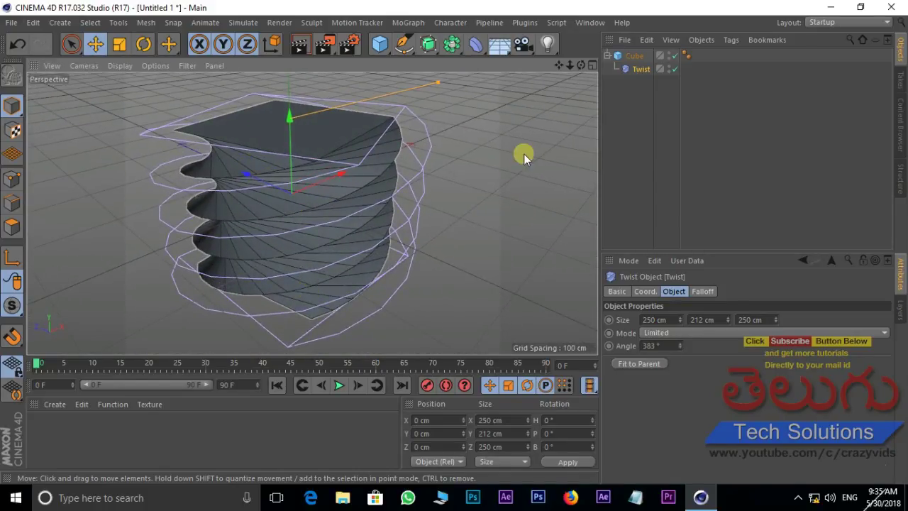
Replace the twisted cube with a Figure carrying a nested Twist deformer
click(629, 59)
key(Delete)
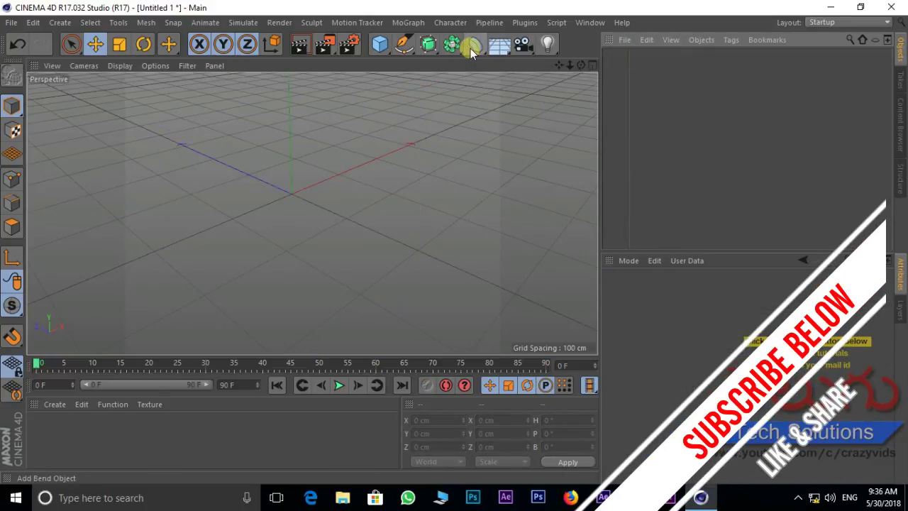
drag(380, 45, 571, 139)
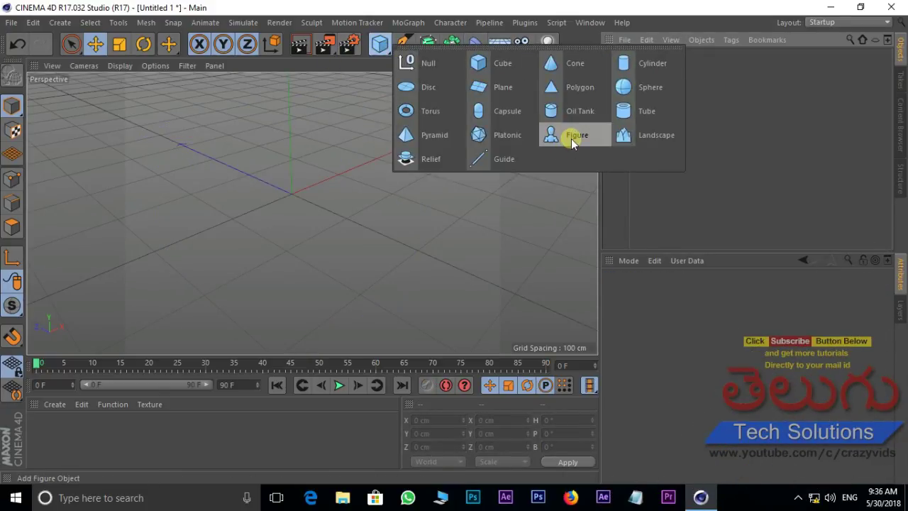
scroll(496, 187, down, 3)
mouse_move(471, 46)
mouse_down()
mouse_move(587, 74)
mouse_move(554, 82)
mouse_up()
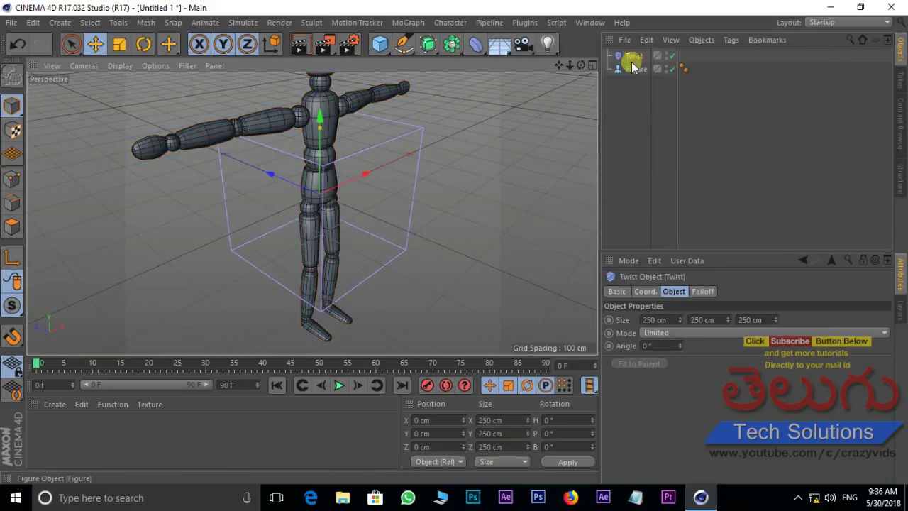
drag(635, 54, 635, 69)
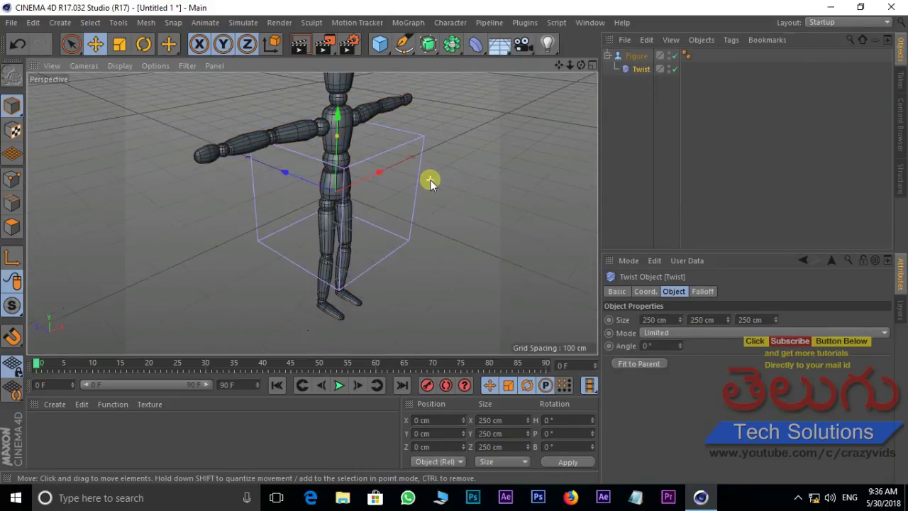
Set the Figure's twist angle to -6°, then delete the Figure and its Twist
mouse_move(430, 180)
alt+mouse_down()
mouse_move(427, 167)
mouse_move(362, 181)
alt+mouse_up()
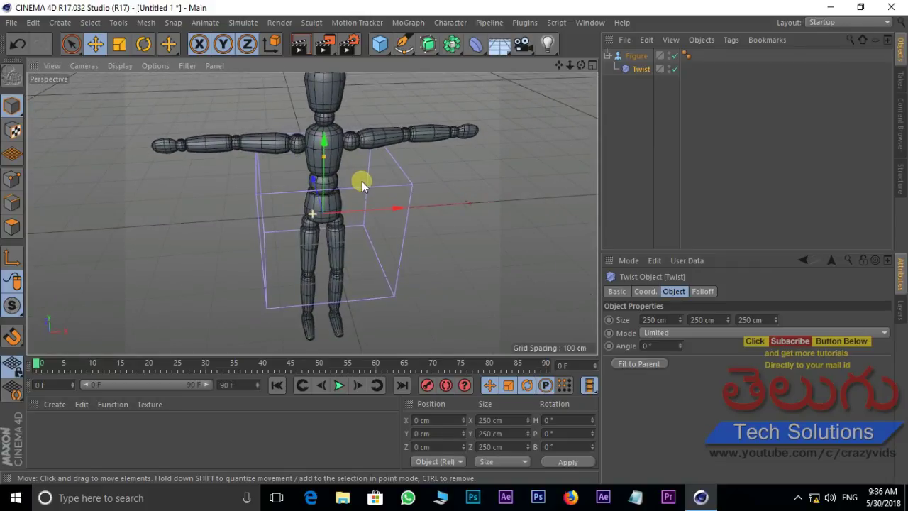
drag(680, 346, 680, 345)
click(626, 56)
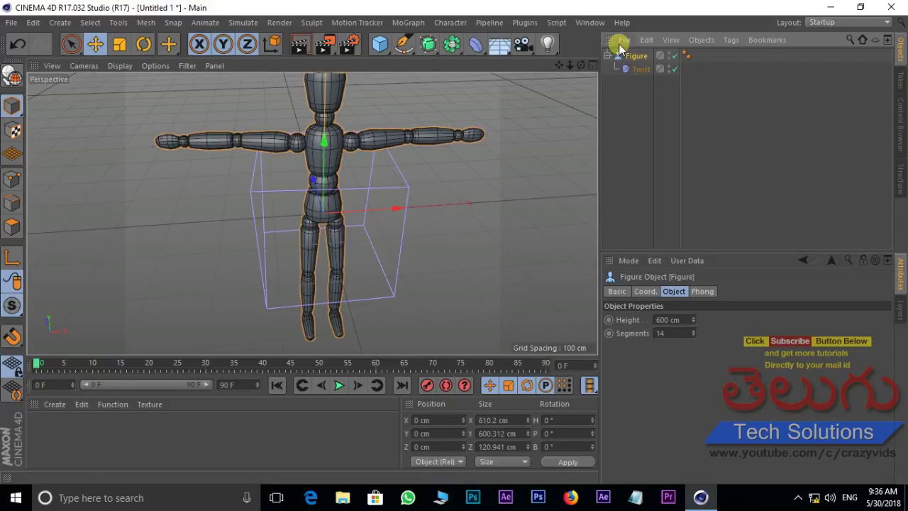
key(Delete)
Add a Melt deformer at 25% strength and a 100 cm-radius, 24-segment Sphere to the scene
click(477, 46)
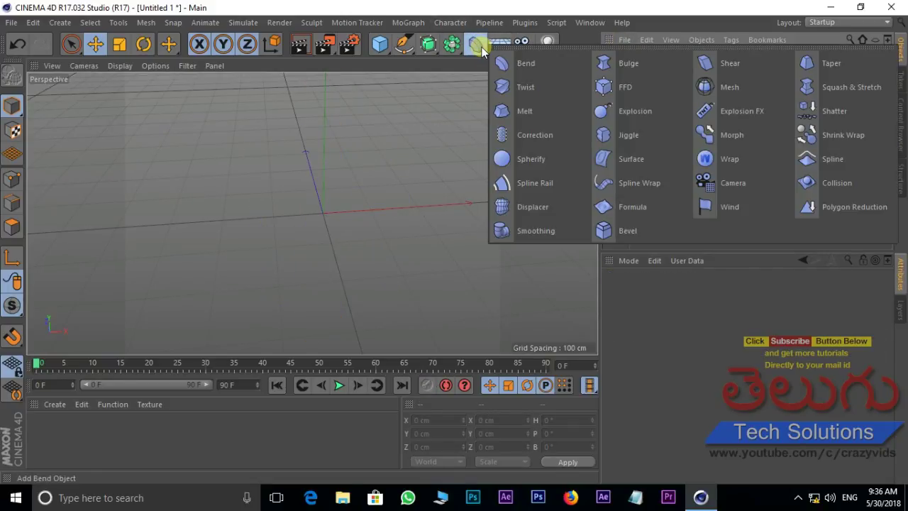
click(529, 114)
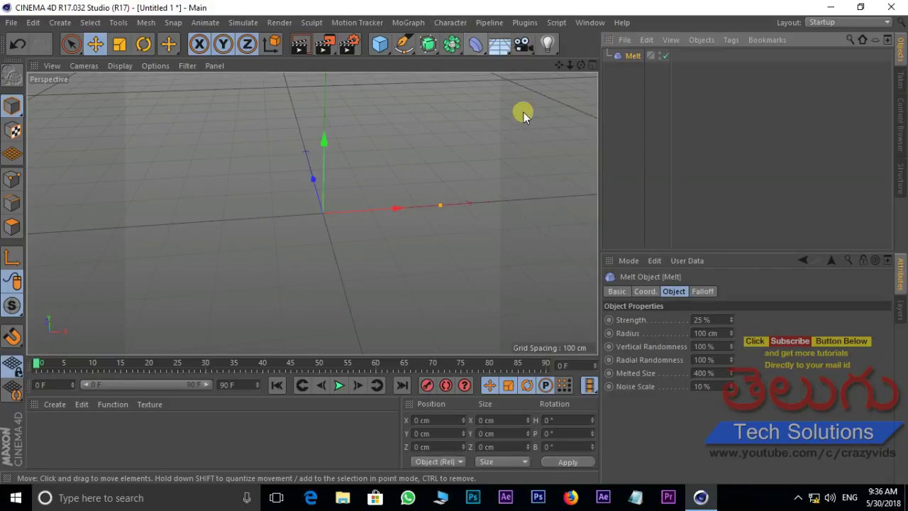
click(381, 46)
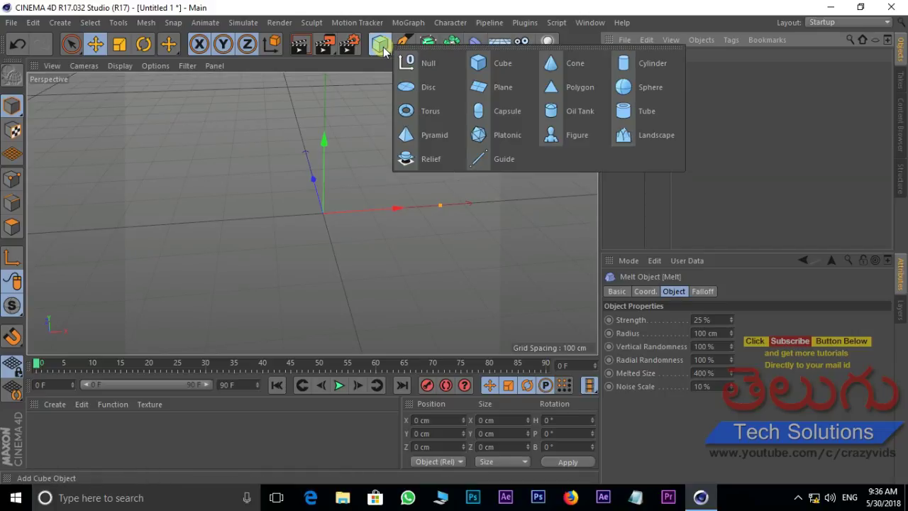
click(650, 87)
alt+drag(314, 233, 294, 267)
mouse_move(433, 166)
alt+mouse_down()
mouse_move(367, 213)
mouse_move(365, 241)
alt+mouse_up()
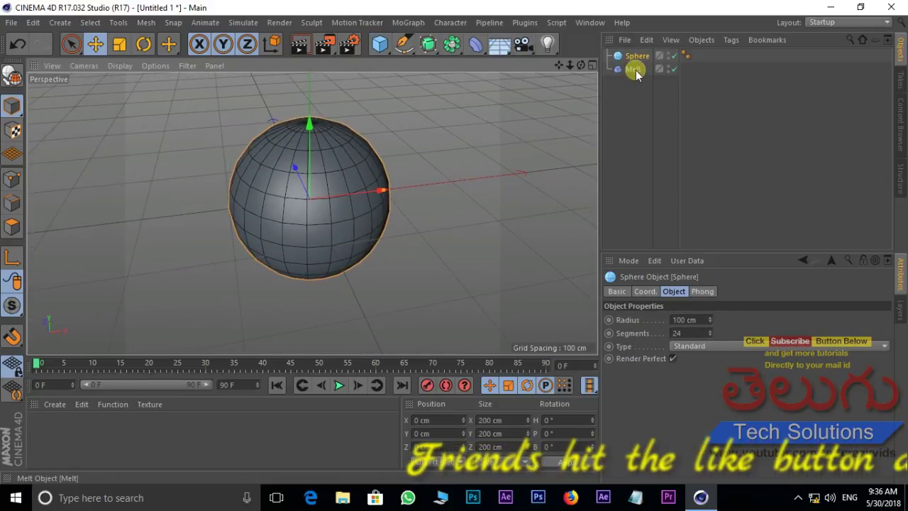
Nest the Melt deformer under the Sphere and set it to 10% strength with a 724 cm radius
drag(636, 75, 636, 57)
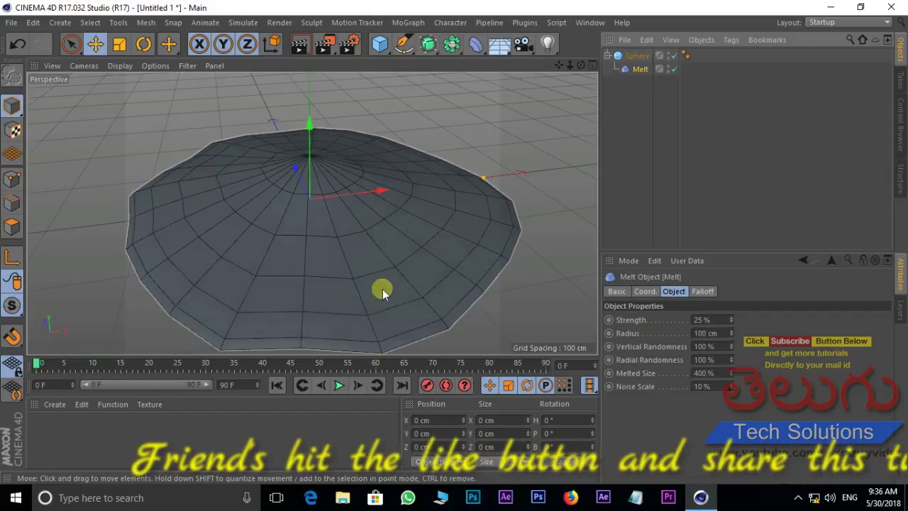
alt+drag(368, 252, 389, 223)
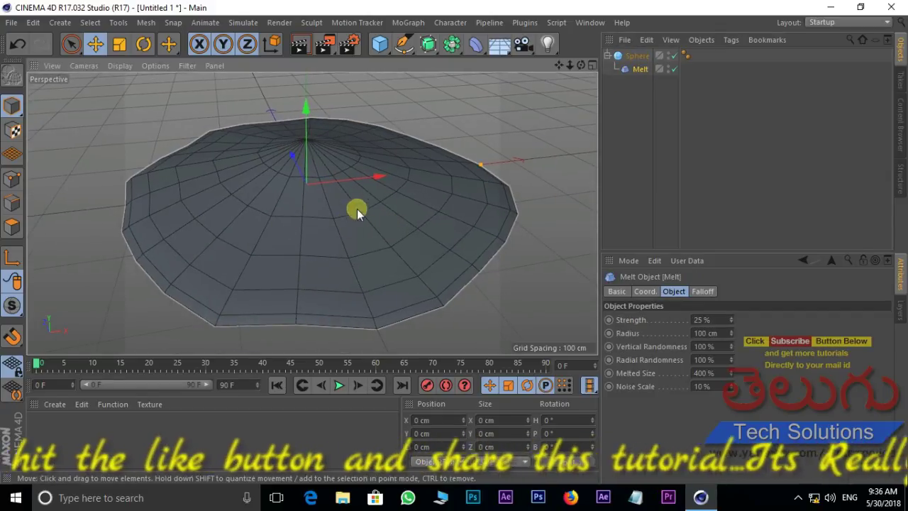
click(731, 317)
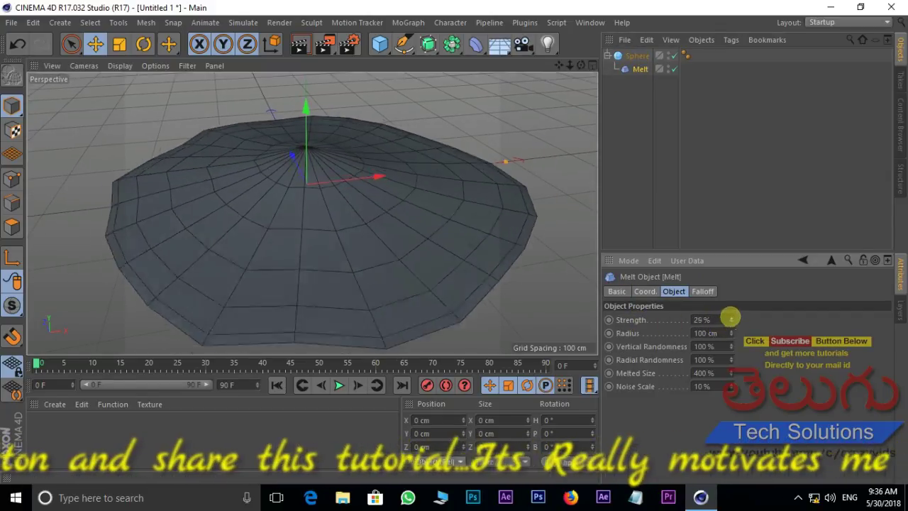
drag(731, 317, 734, 328)
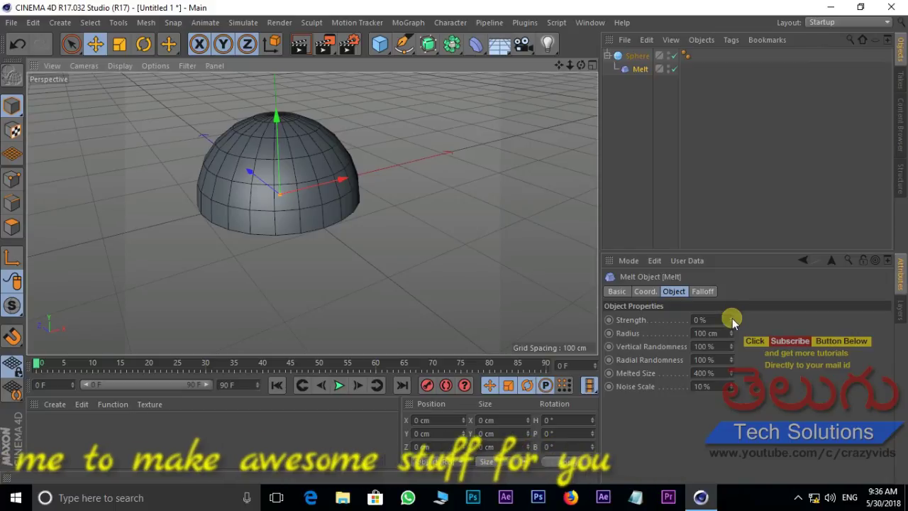
mouse_move(732, 317)
mouse_down()
mouse_move(731, 332)
mouse_move(730, 317)
mouse_move(424, 219)
mouse_up()
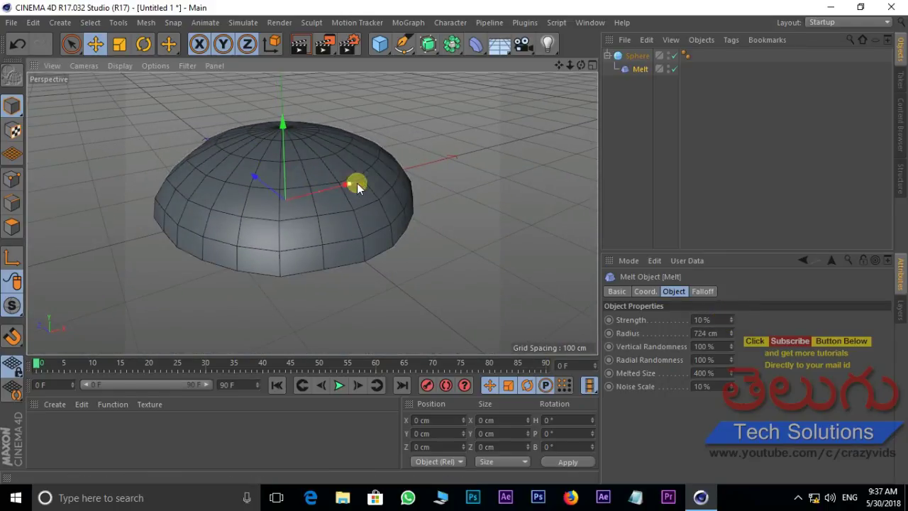
Delete the melted sphere and add a Figure raised above the floor
click(636, 55)
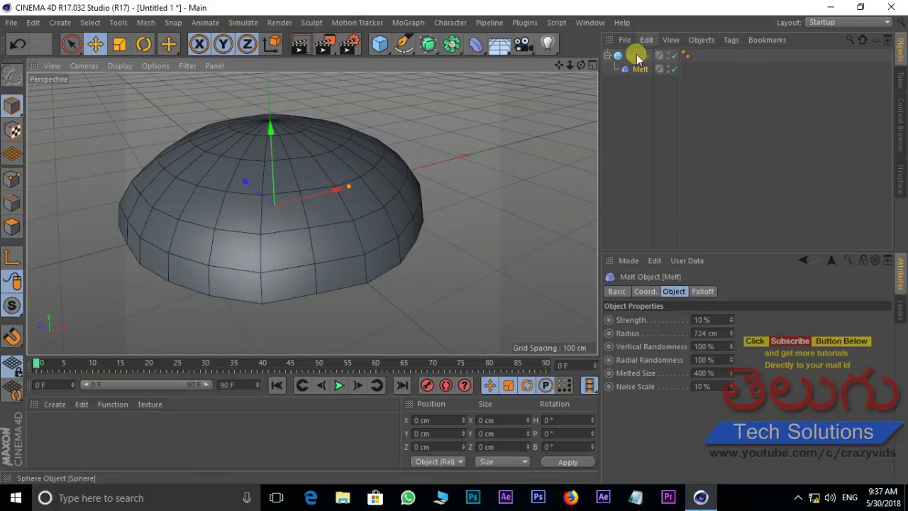
key(Delete)
click(475, 44)
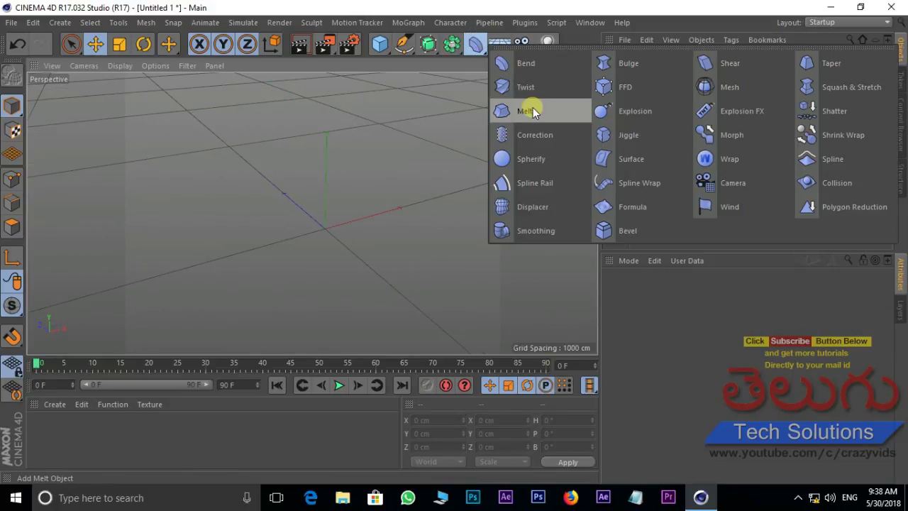
click(381, 48)
drag(381, 48, 563, 137)
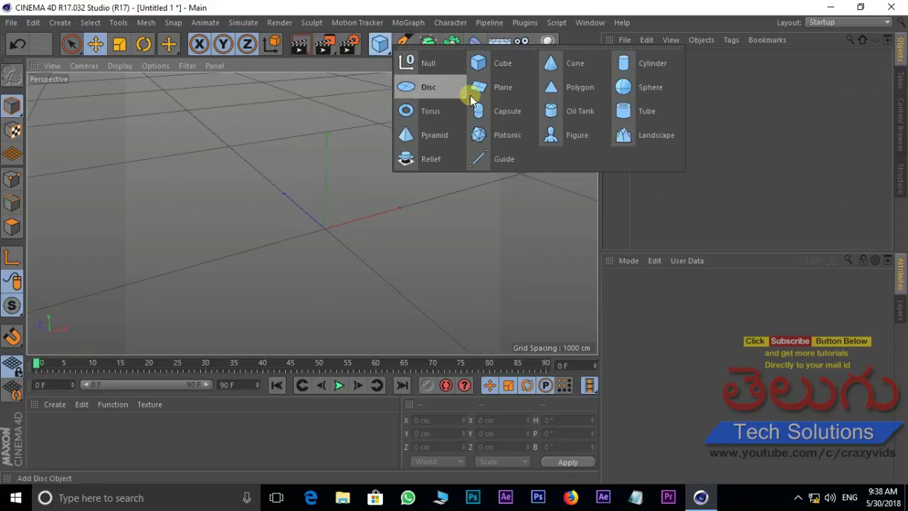
click(565, 137)
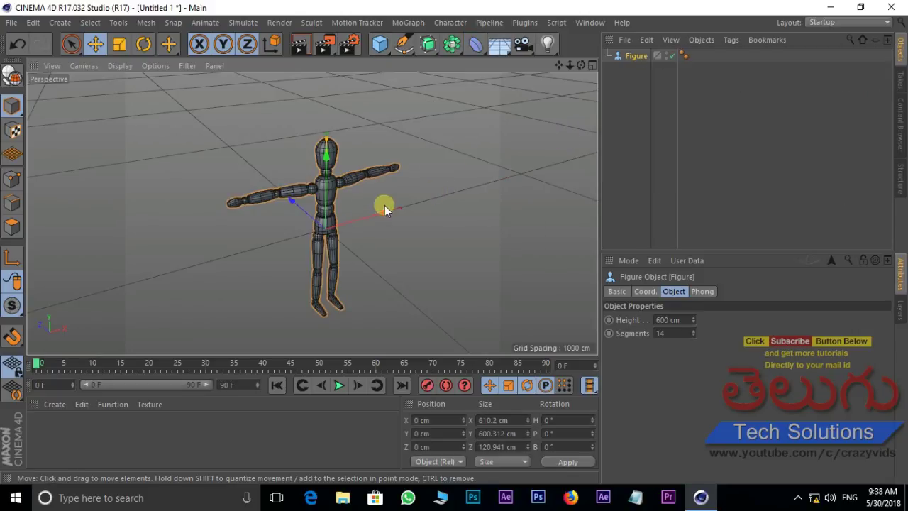
drag(326, 145, 454, 242)
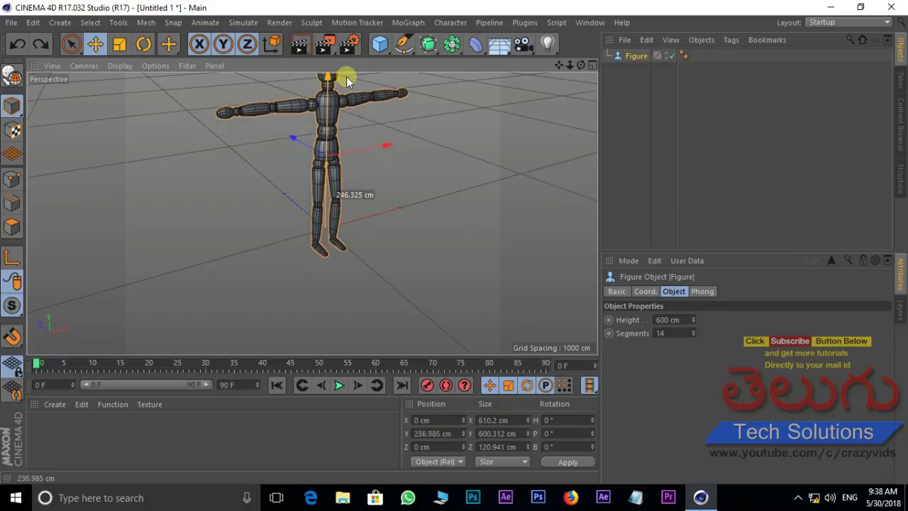
alt+drag(334, 258, 355, 117)
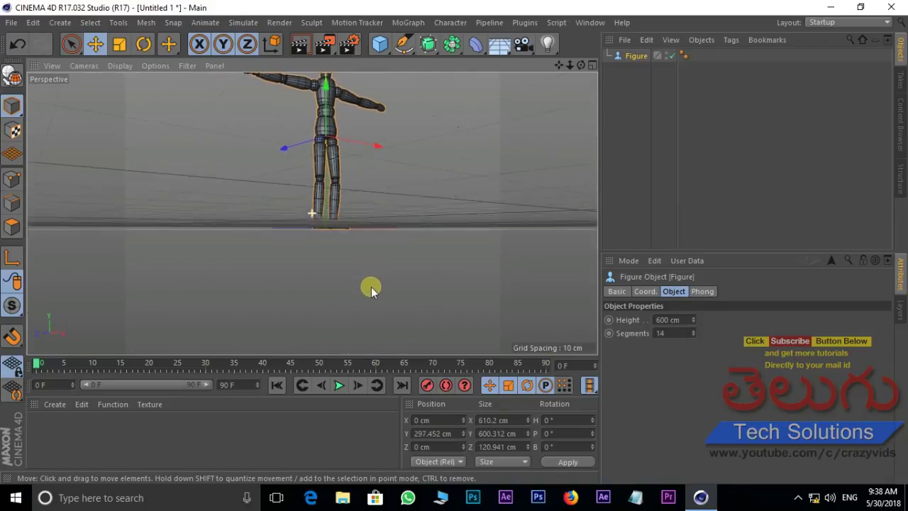
drag(326, 89, 328, 80)
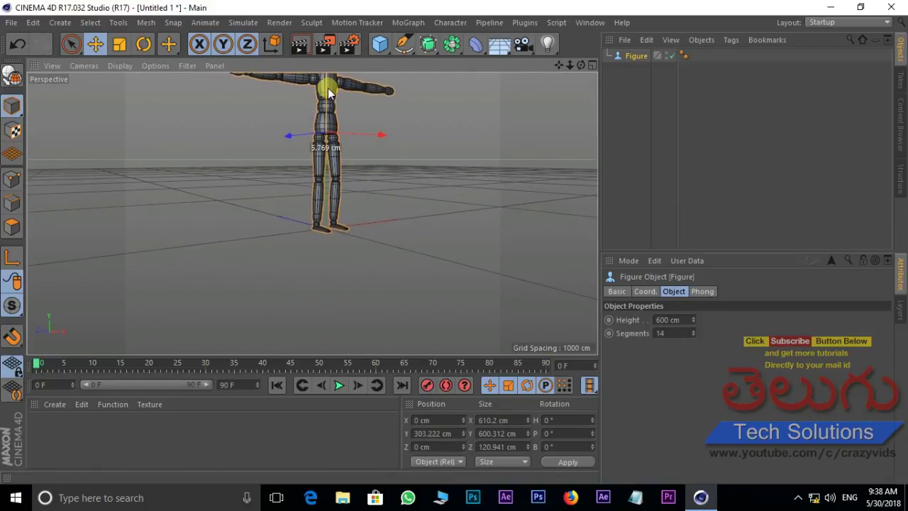
mouse_move(408, 120)
alt+mouse_down()
mouse_move(383, 201)
mouse_move(415, 197)
mouse_move(454, 135)
alt+mouse_up()
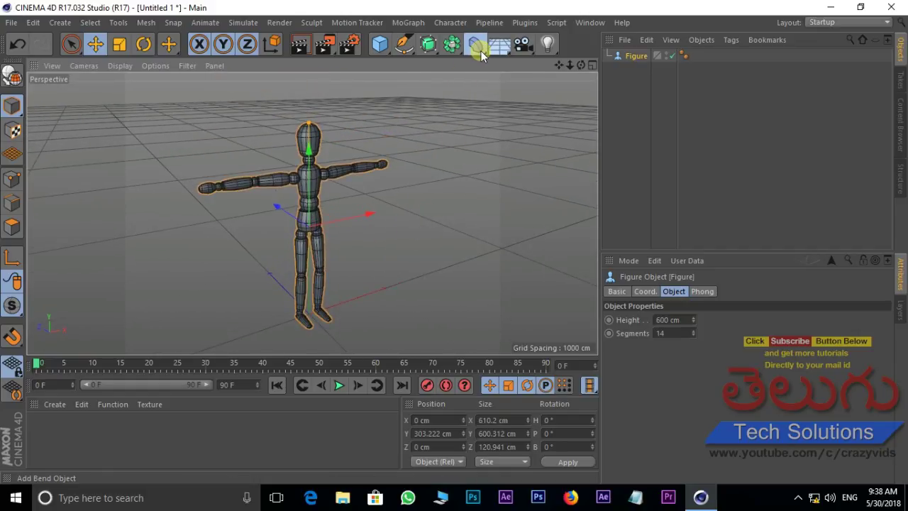
Add a Melt deformer under the Figure and leave its strength at 0%
click(475, 44)
click(549, 112)
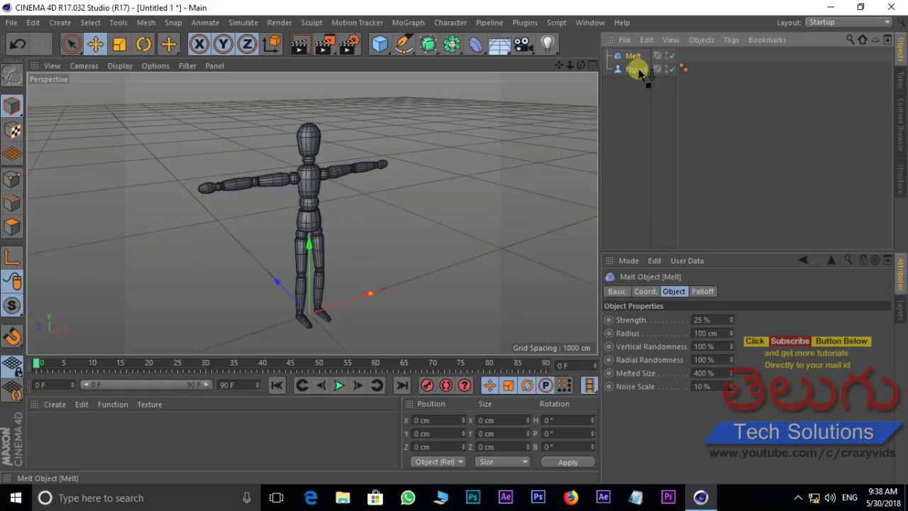
drag(638, 71, 637, 69)
mouse_move(260, 322)
alt+mouse_down()
mouse_move(399, 207)
mouse_move(373, 219)
mouse_move(431, 207)
mouse_move(423, 207)
alt+mouse_up()
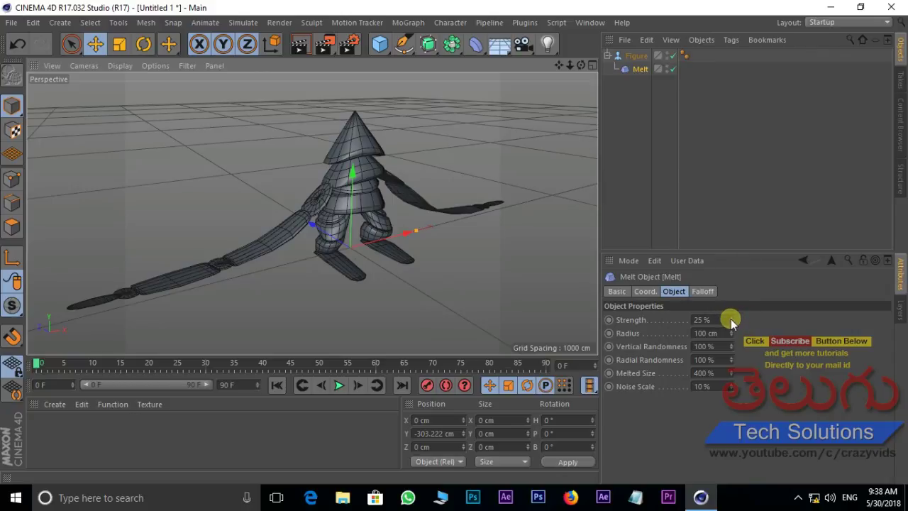
drag(731, 318, 349, 198)
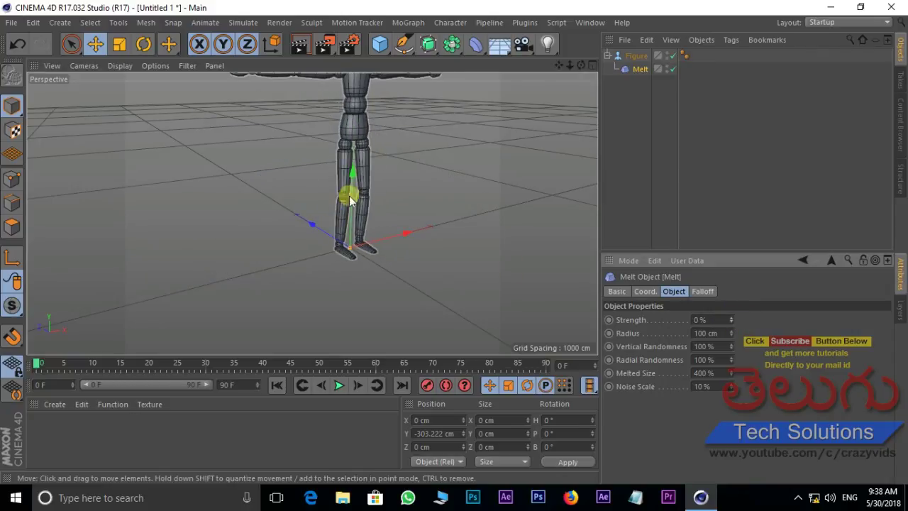
scroll(354, 200, down, 5)
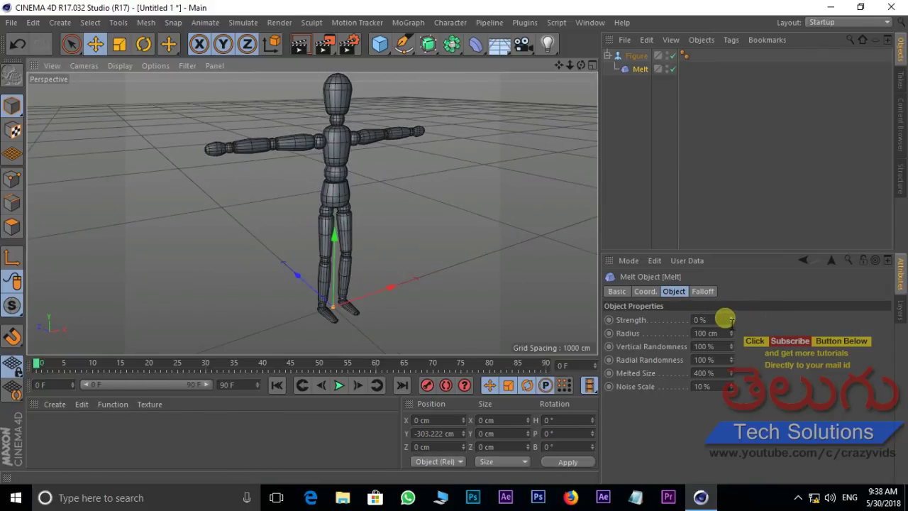
drag(730, 319, 730, 319)
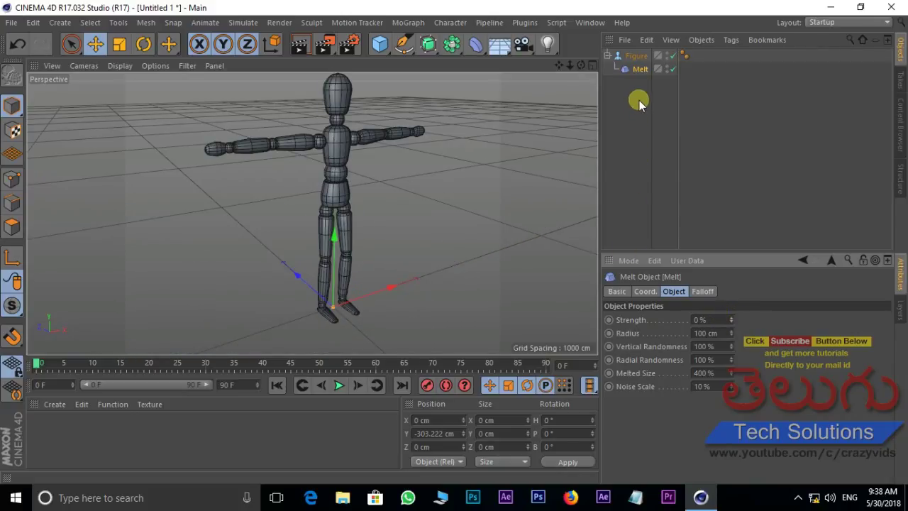
Delete the Figure with its Melt deformer and add a new Sphere
click(634, 58)
key(Delete)
click(471, 52)
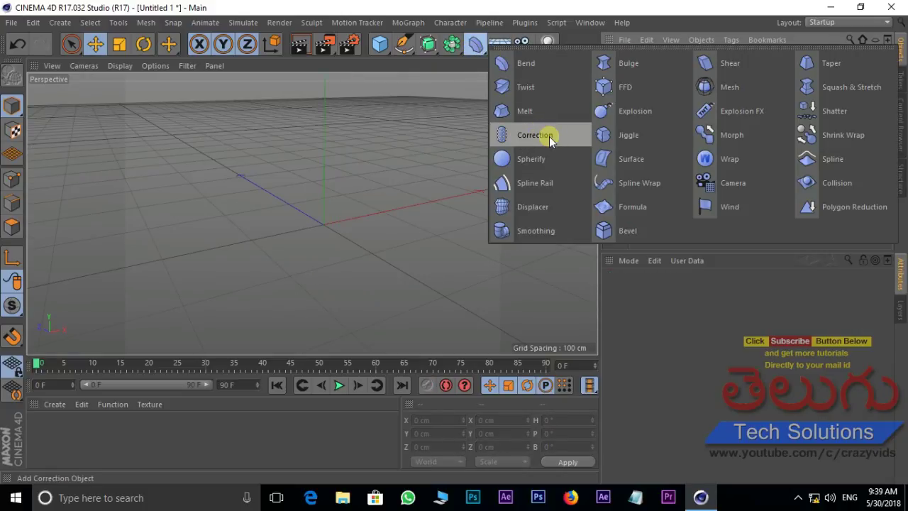
click(378, 51)
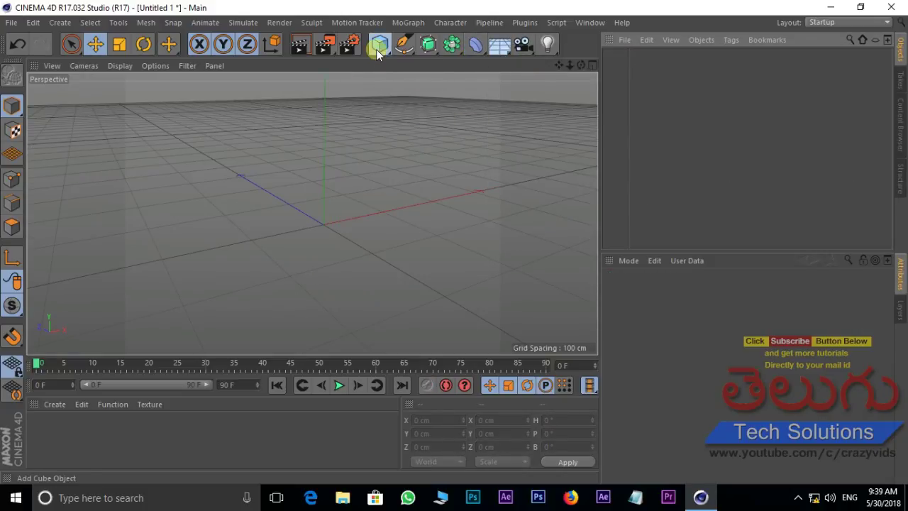
click(379, 46)
click(626, 88)
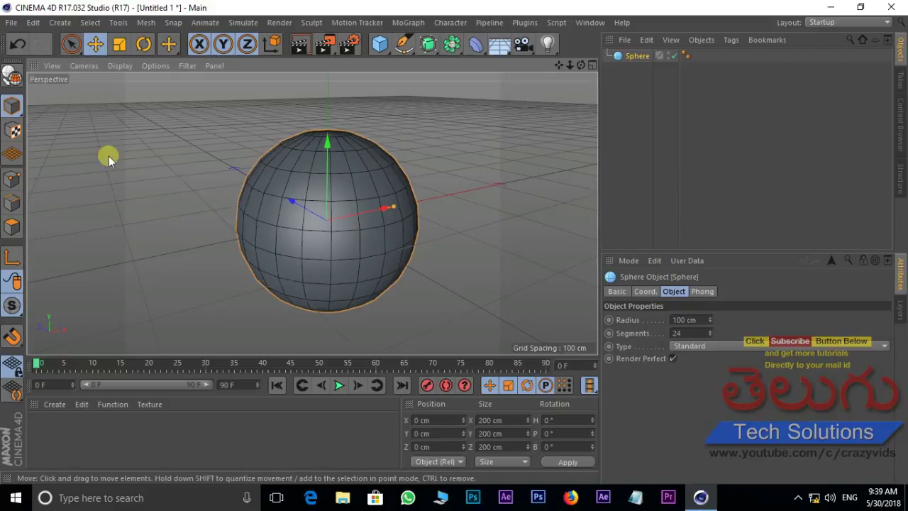
Make the Sphere editable, pull out a polygon, undo it, then delete the Sphere
click(15, 79)
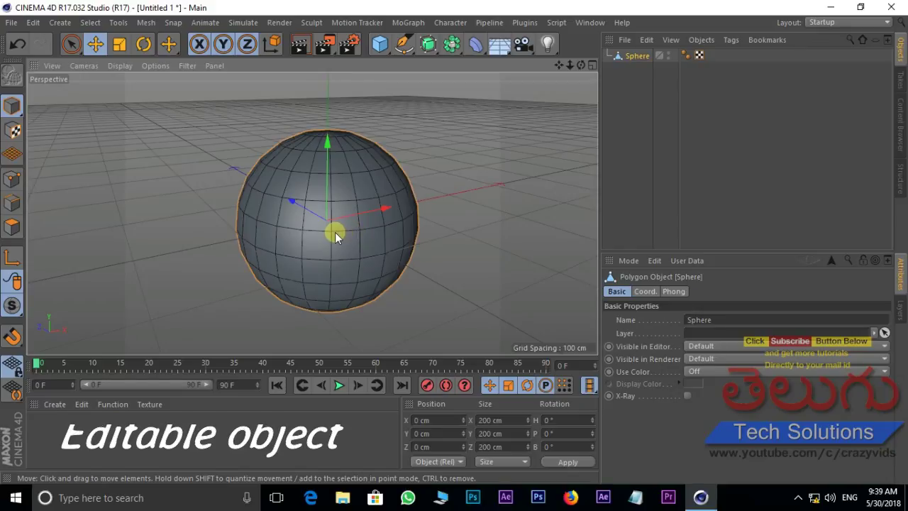
click(11, 227)
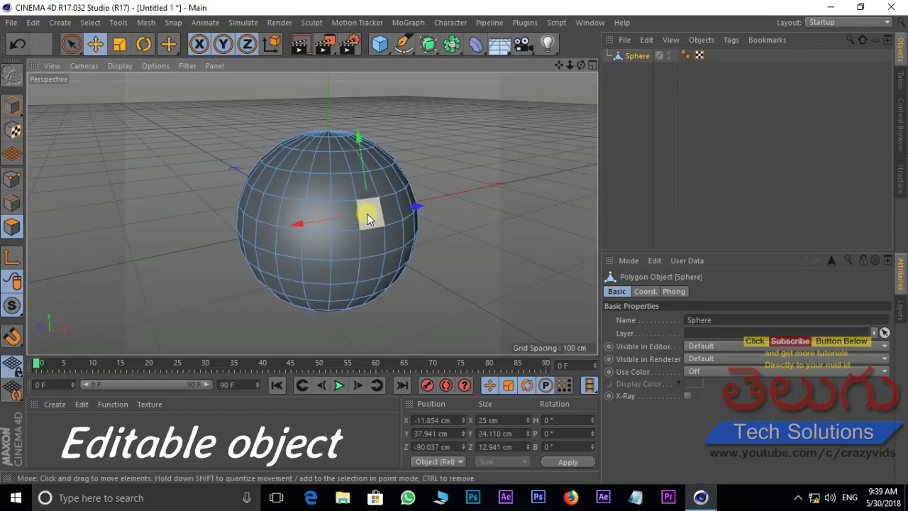
mouse_move(368, 219)
mouse_down()
mouse_move(289, 227)
mouse_move(397, 239)
mouse_up()
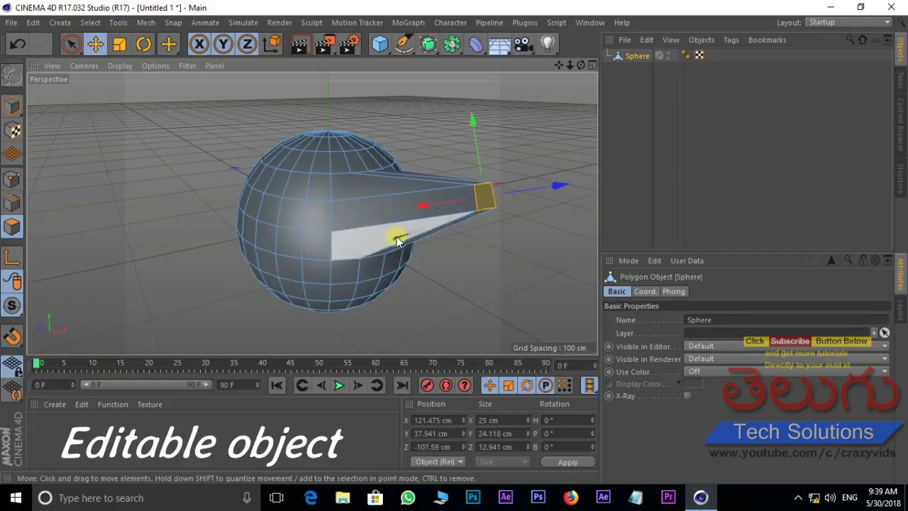
key(ctrl+z)
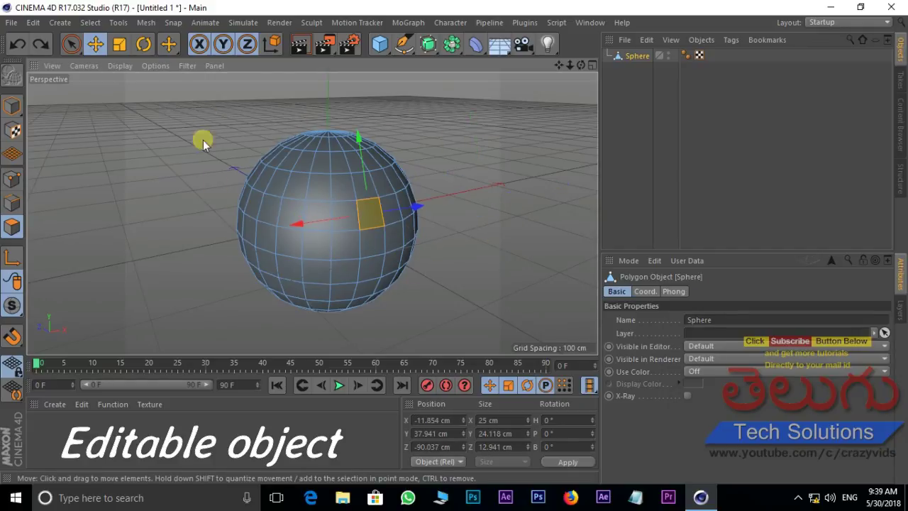
click(634, 55)
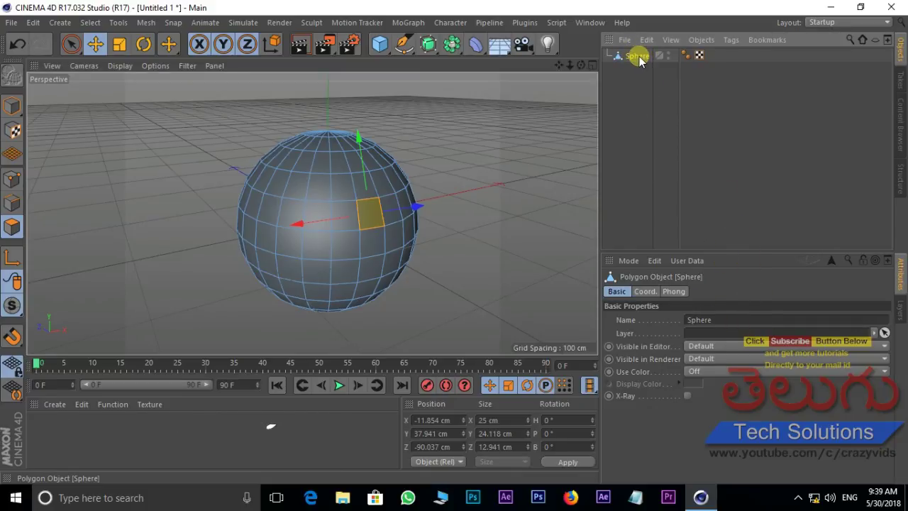
key(Delete)
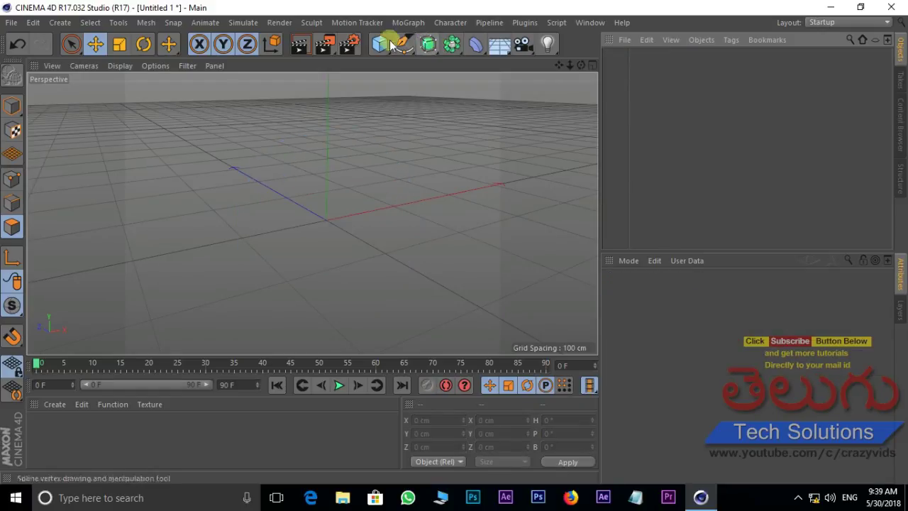
Add a Sphere with a Correction deformer nested under it
click(390, 44)
click(641, 86)
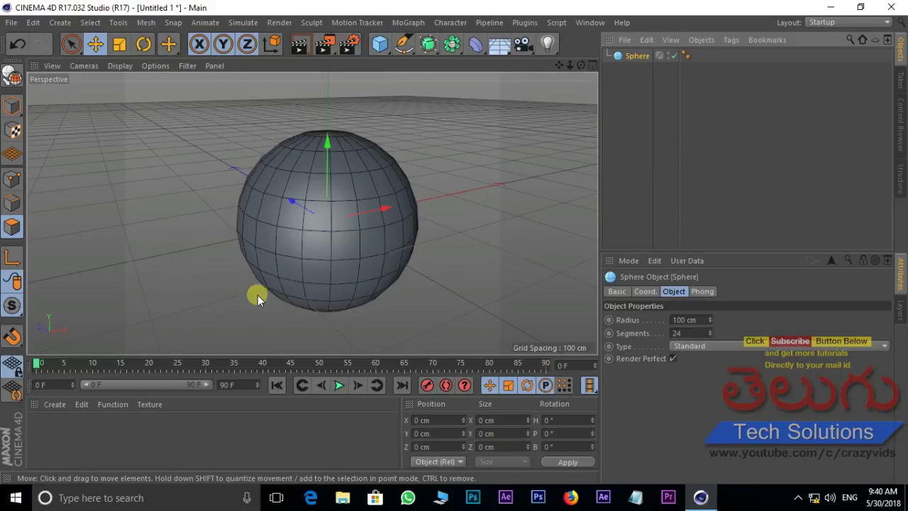
scroll(318, 301, up, 2)
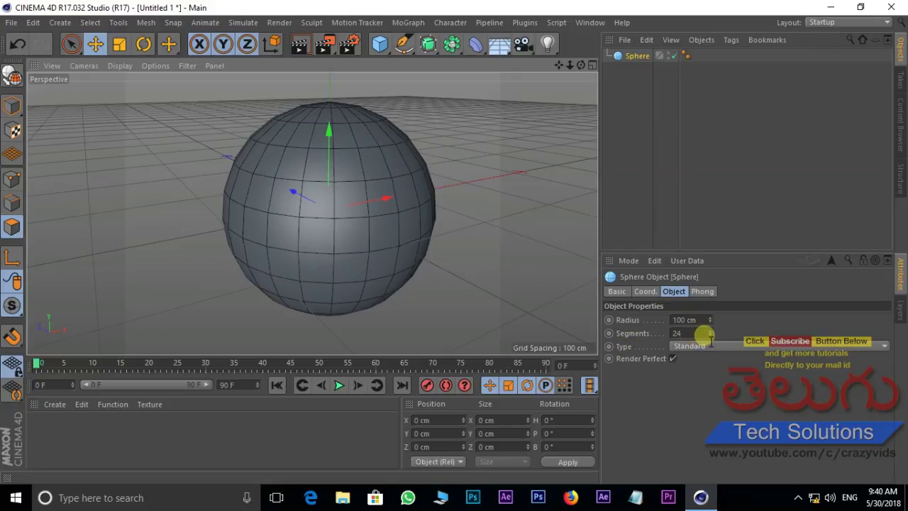
drag(712, 334, 710, 330)
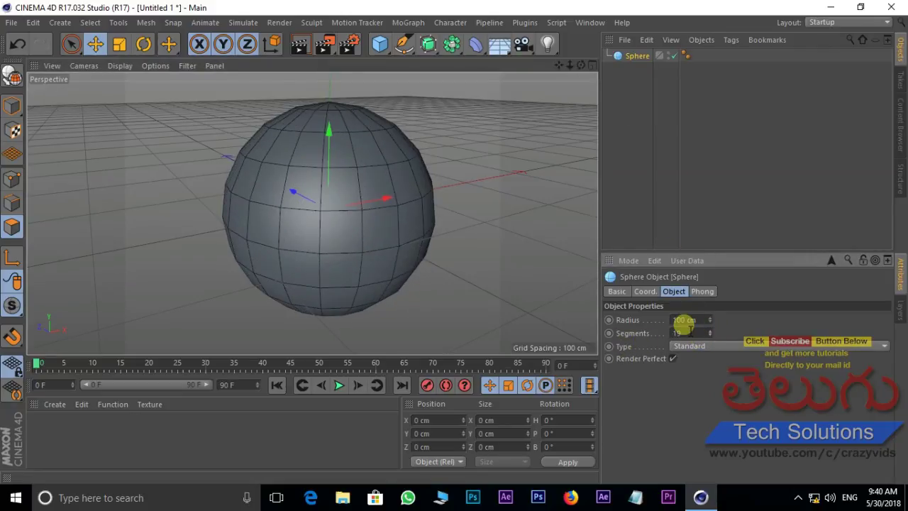
key(ctrl+z)
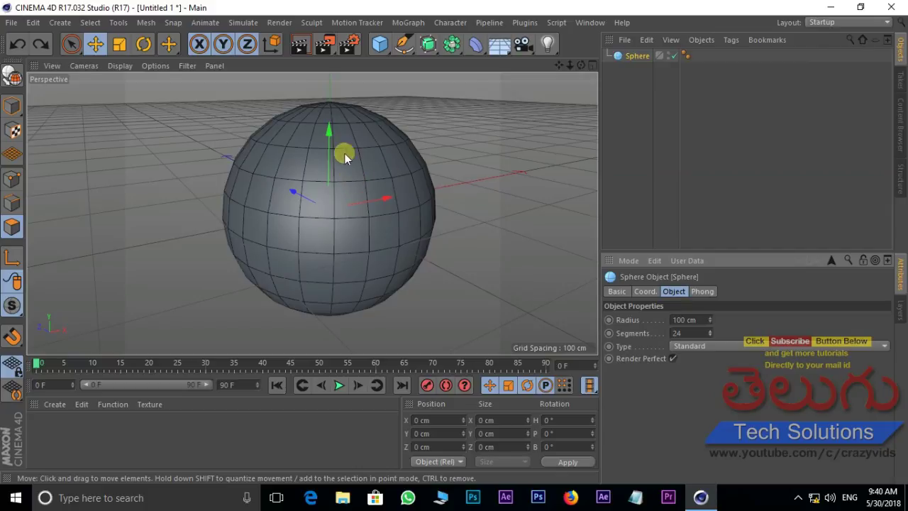
click(478, 46)
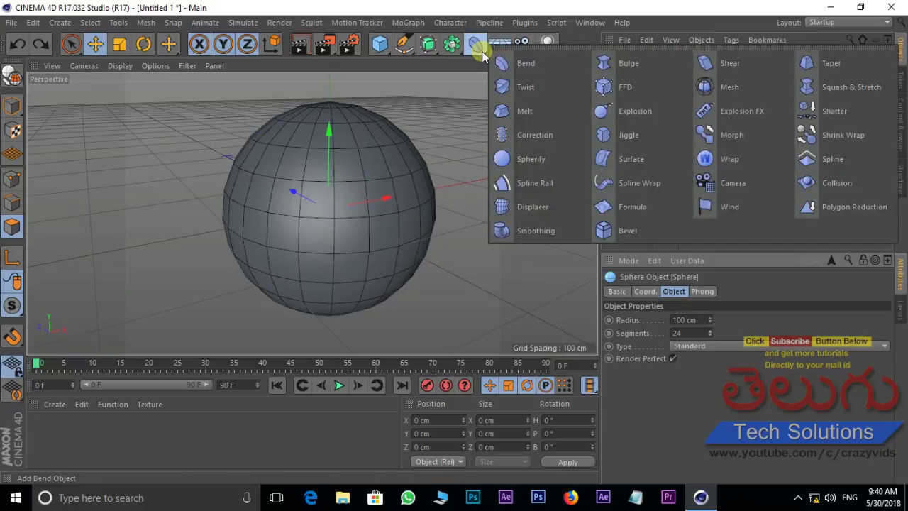
click(531, 134)
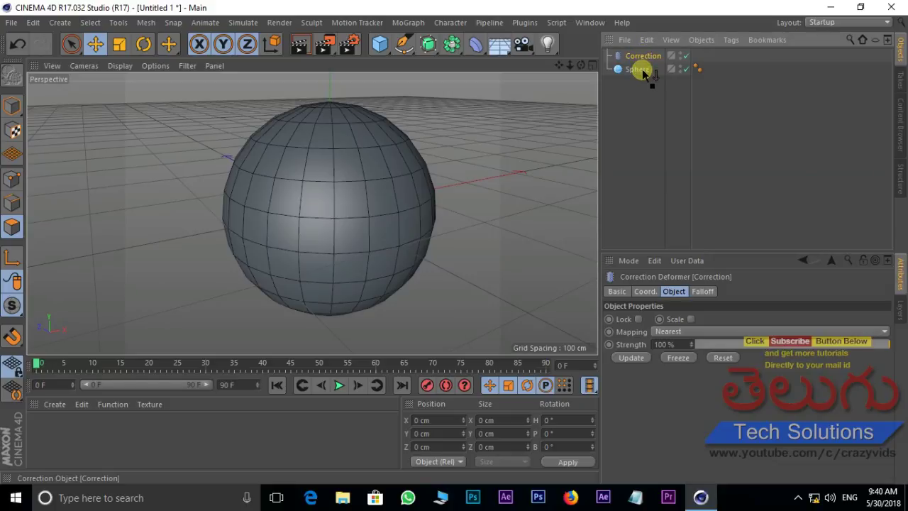
drag(642, 69, 642, 69)
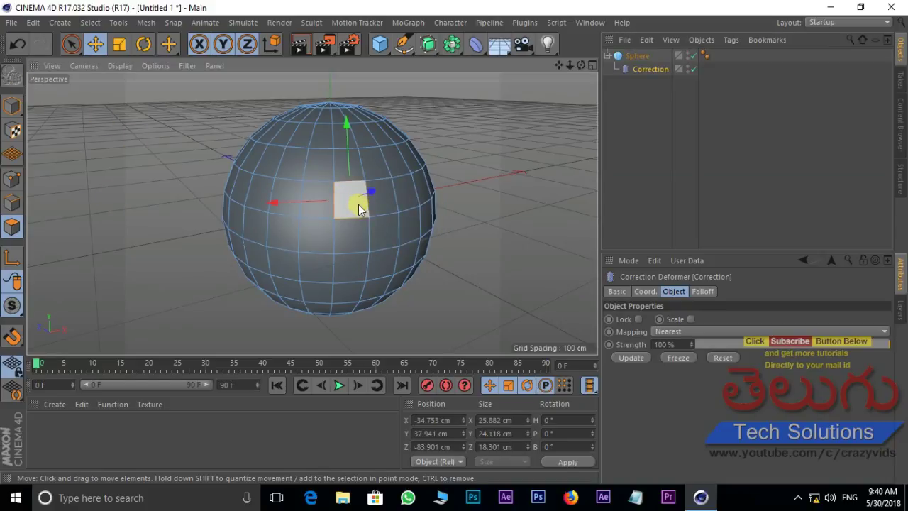
Pull a polygon out into a spout, raise Sphere segments to 58, then delete it
click(383, 202)
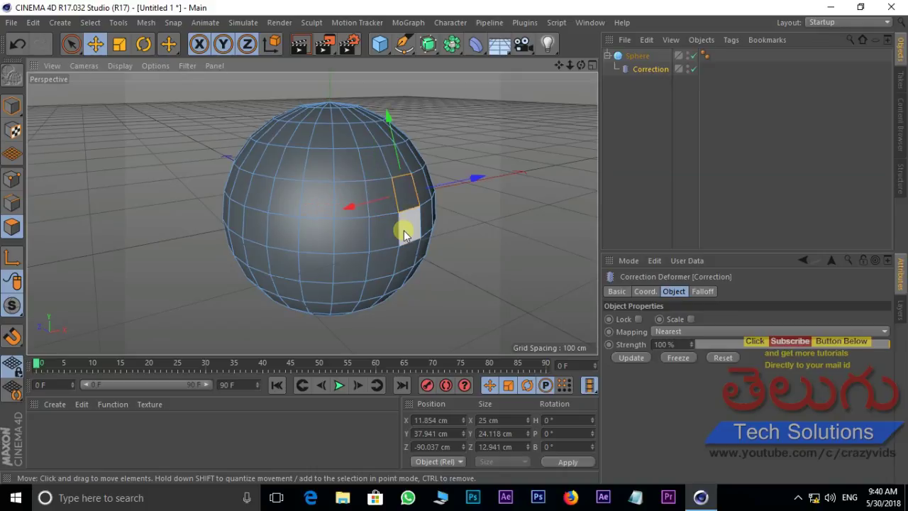
click(410, 228)
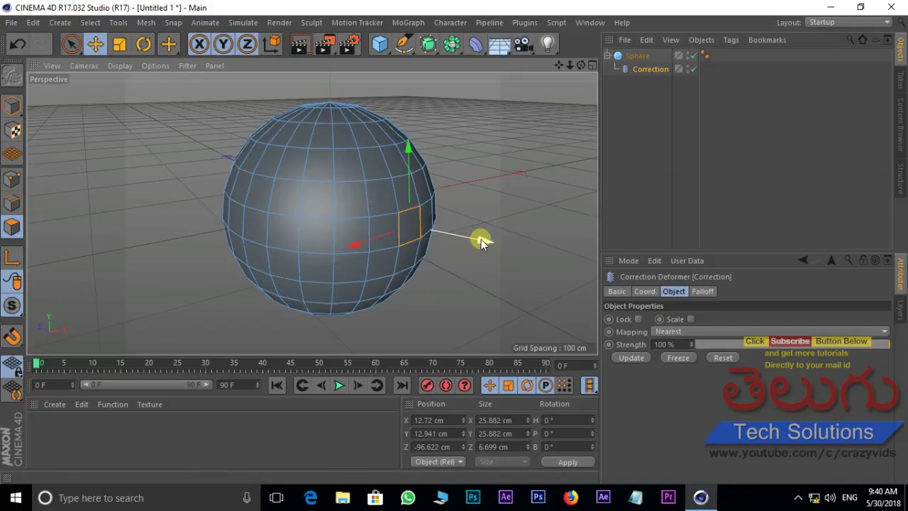
drag(480, 242, 547, 251)
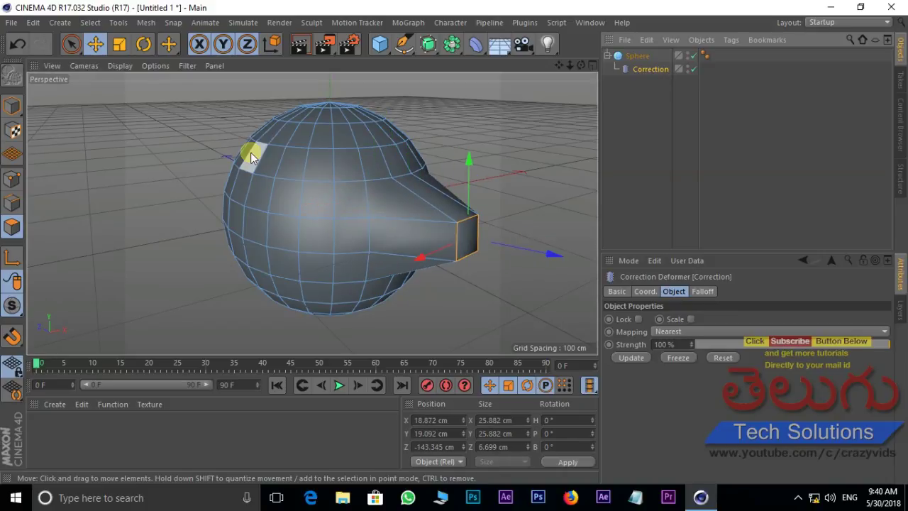
click(635, 57)
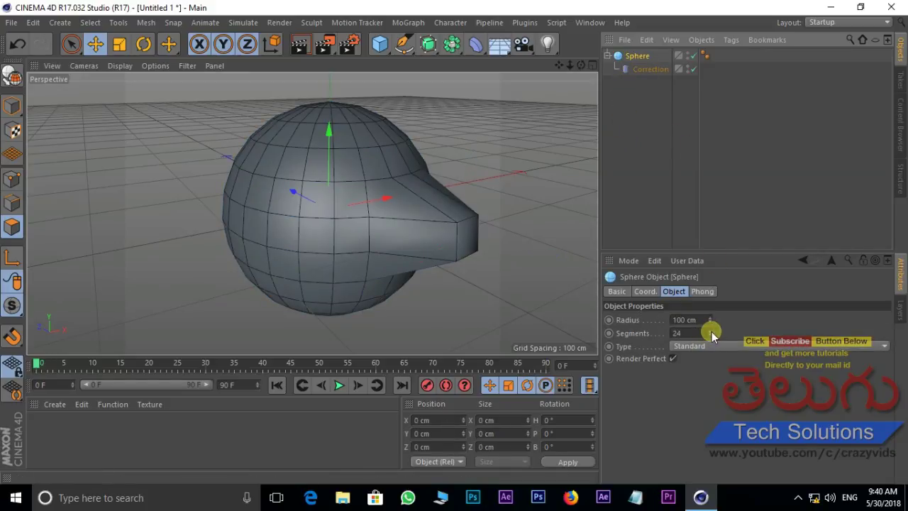
drag(709, 334, 665, 117)
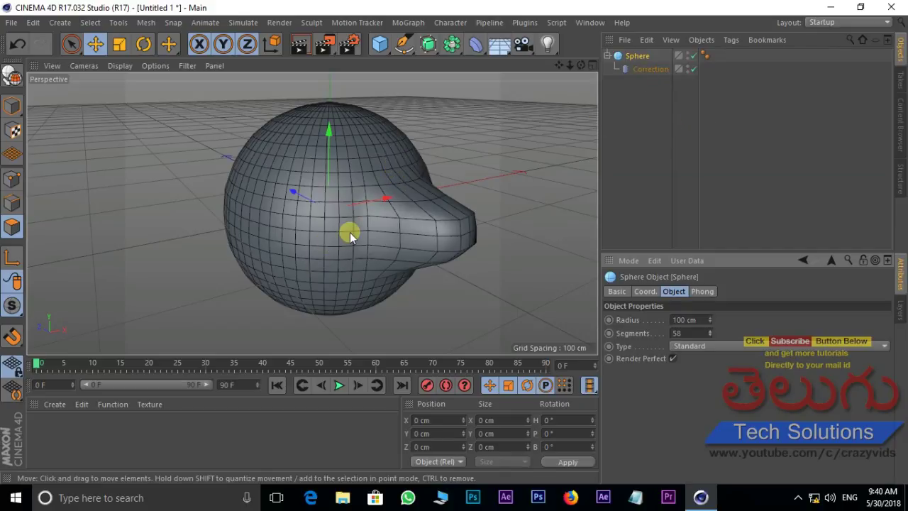
alt+drag(375, 211, 437, 201)
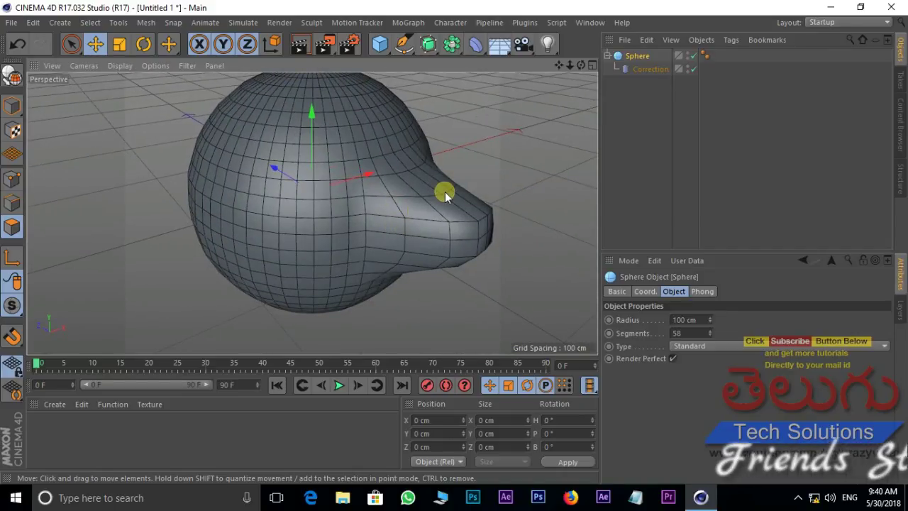
key(Delete)
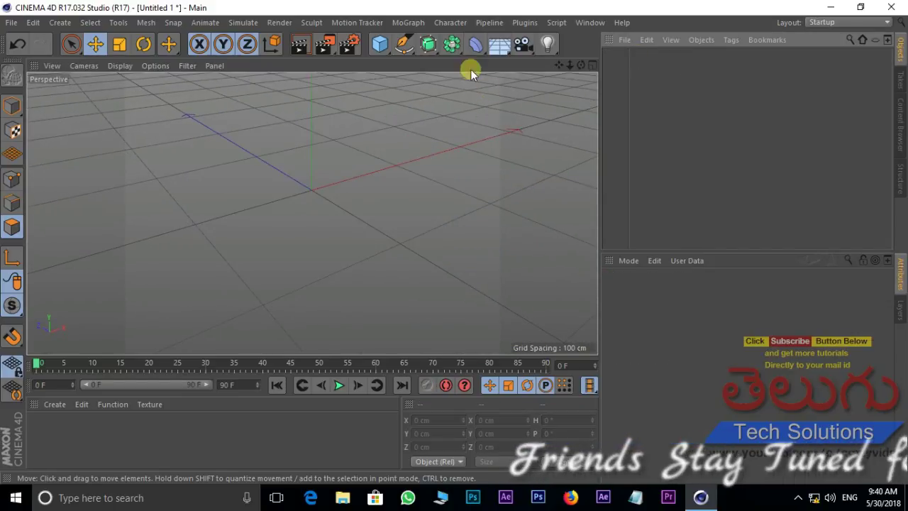
Add a Cube and raise its X segments to 17
click(479, 46)
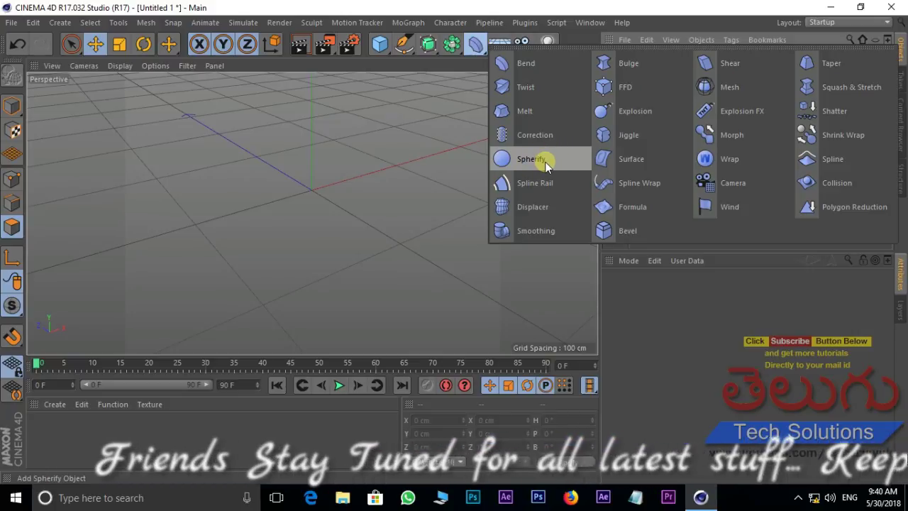
click(380, 47)
click(419, 62)
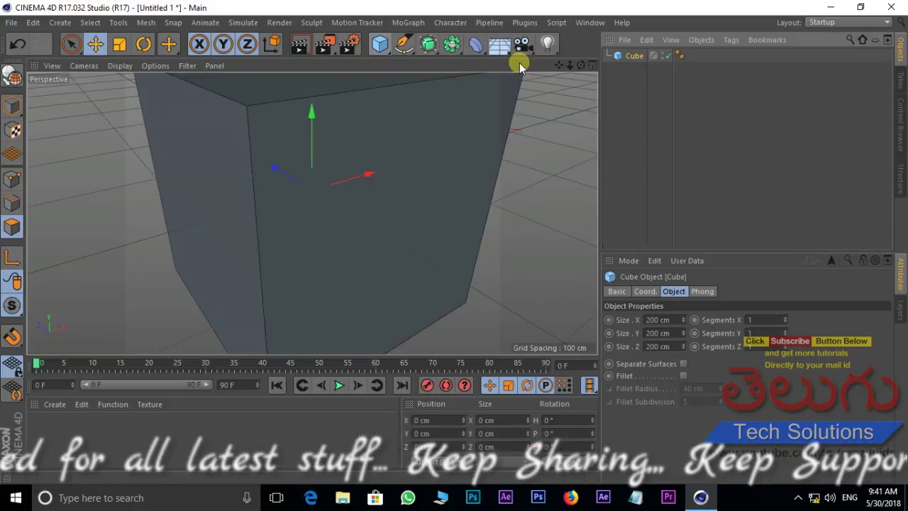
scroll(363, 242, down, 5)
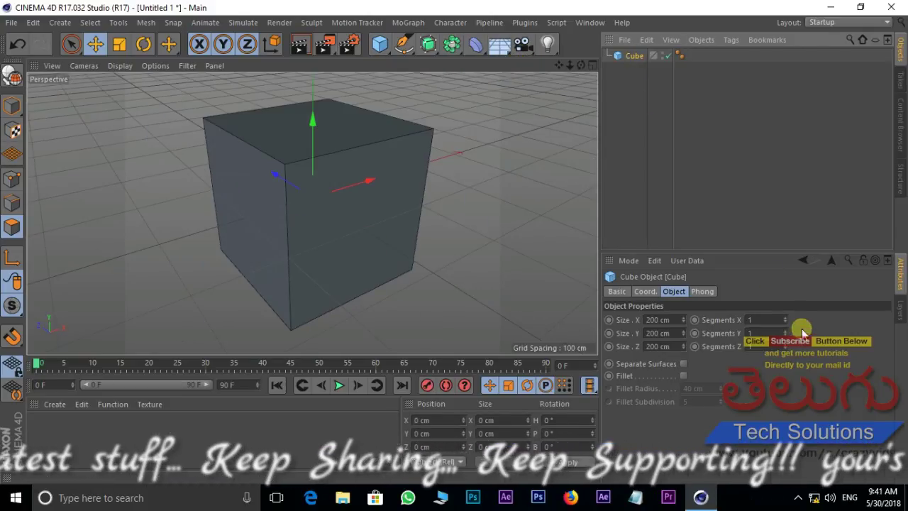
drag(785, 320, 784, 344)
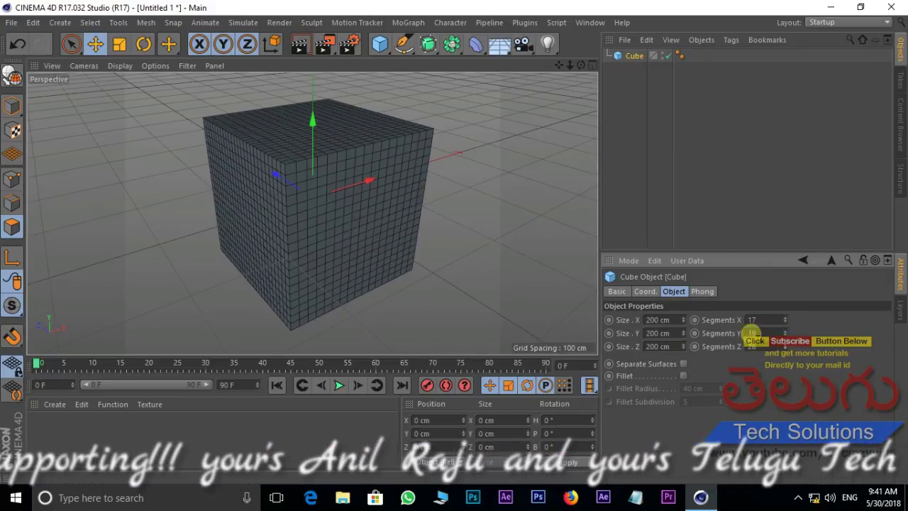
scroll(346, 179, up, 1)
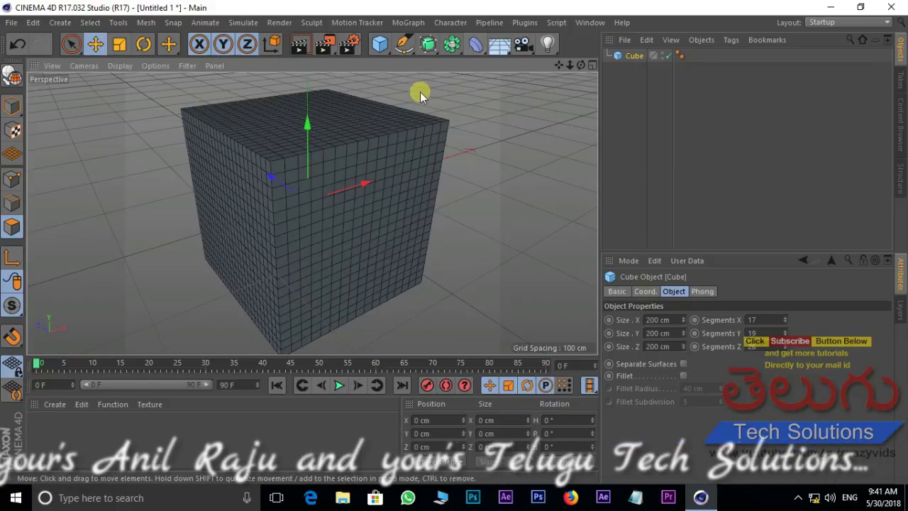
Nest a Spherify deformer under the Cube with 5 cm radius and 61% strength
click(481, 53)
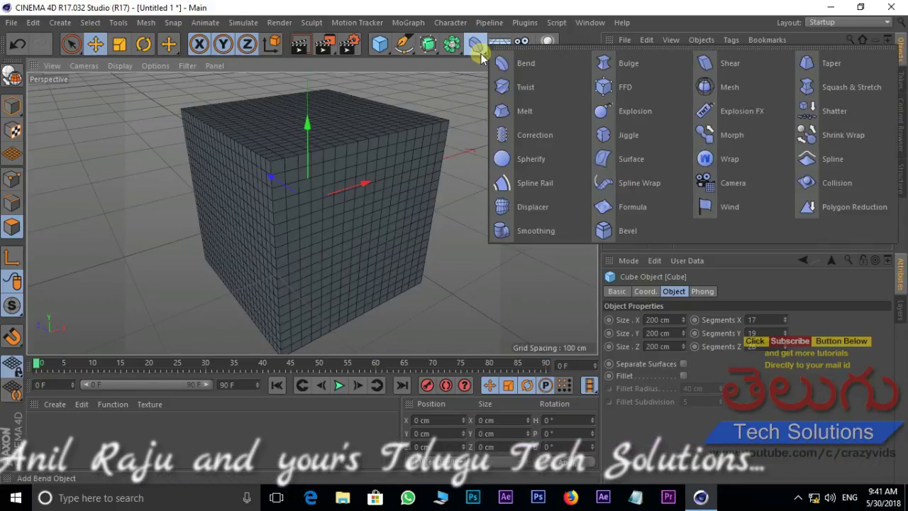
click(534, 159)
drag(635, 62, 636, 70)
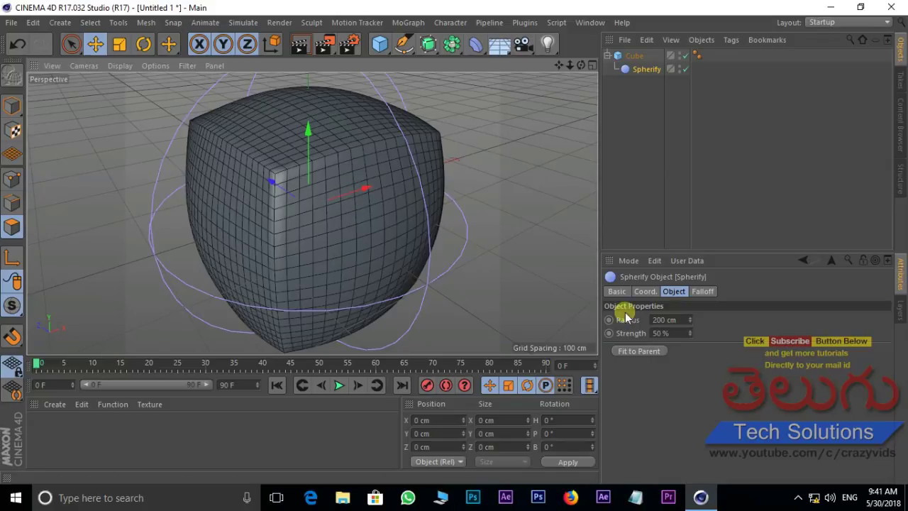
mouse_move(686, 320)
mouse_down()
mouse_move(691, 327)
mouse_move(689, 318)
mouse_up()
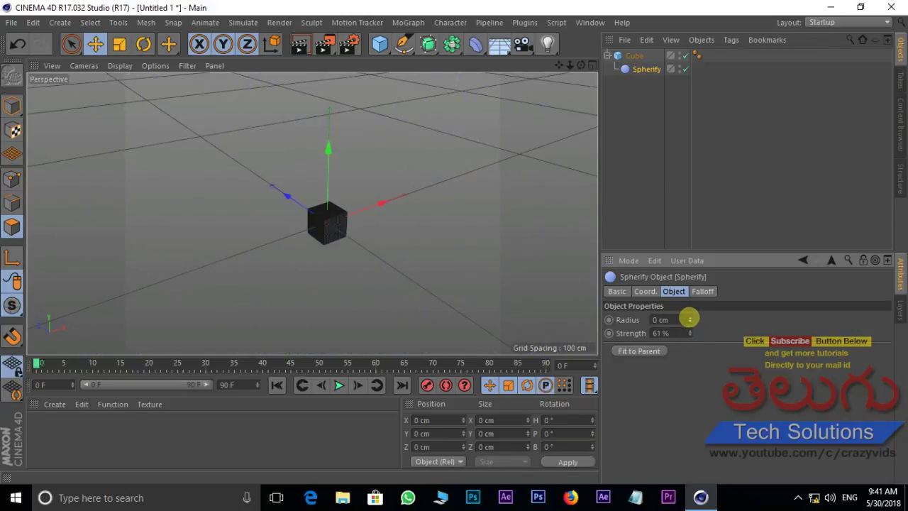
scroll(317, 220, up, 2)
scroll(317, 231, up, 2)
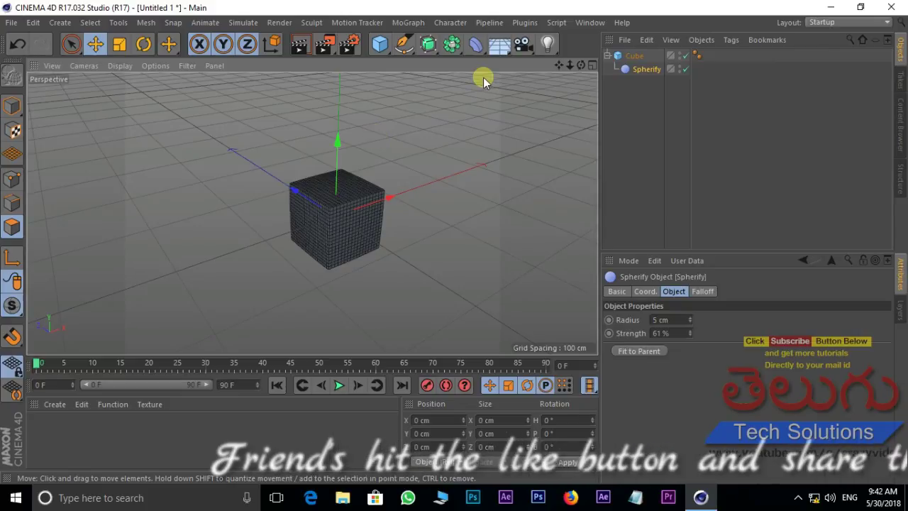
click(475, 44)
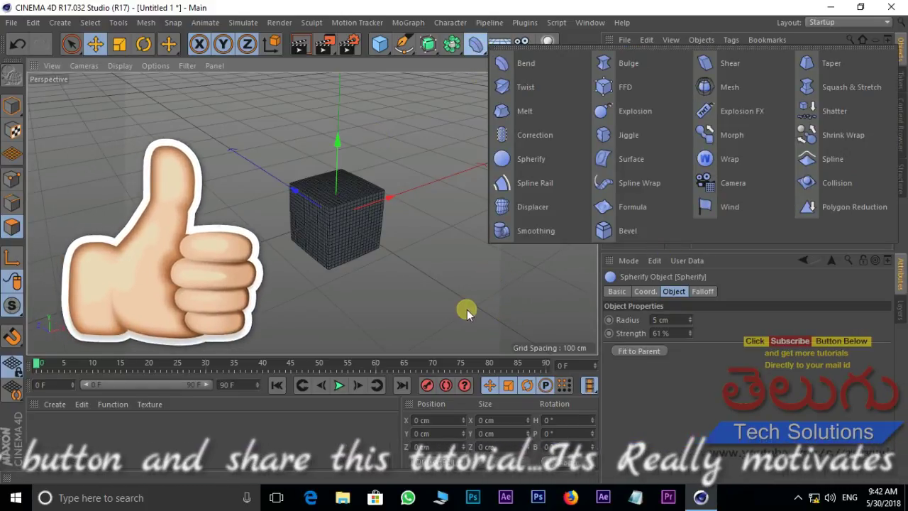
click(467, 309)
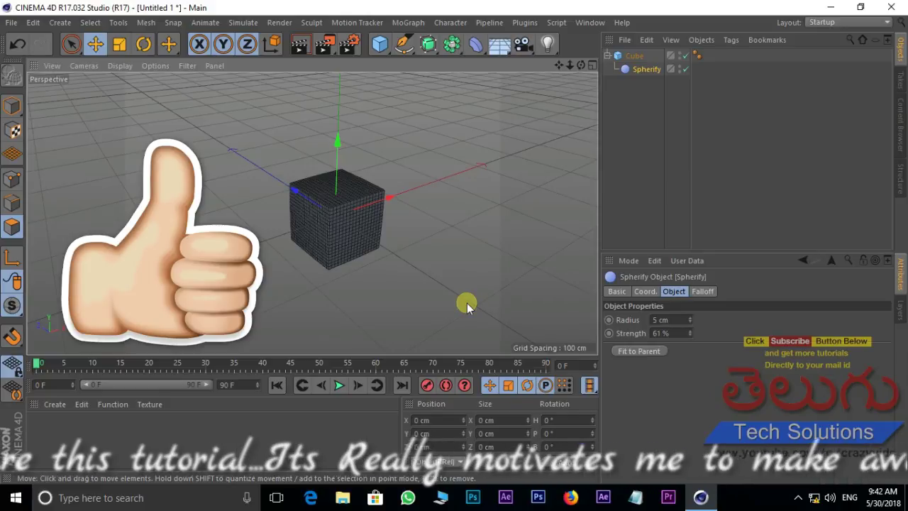